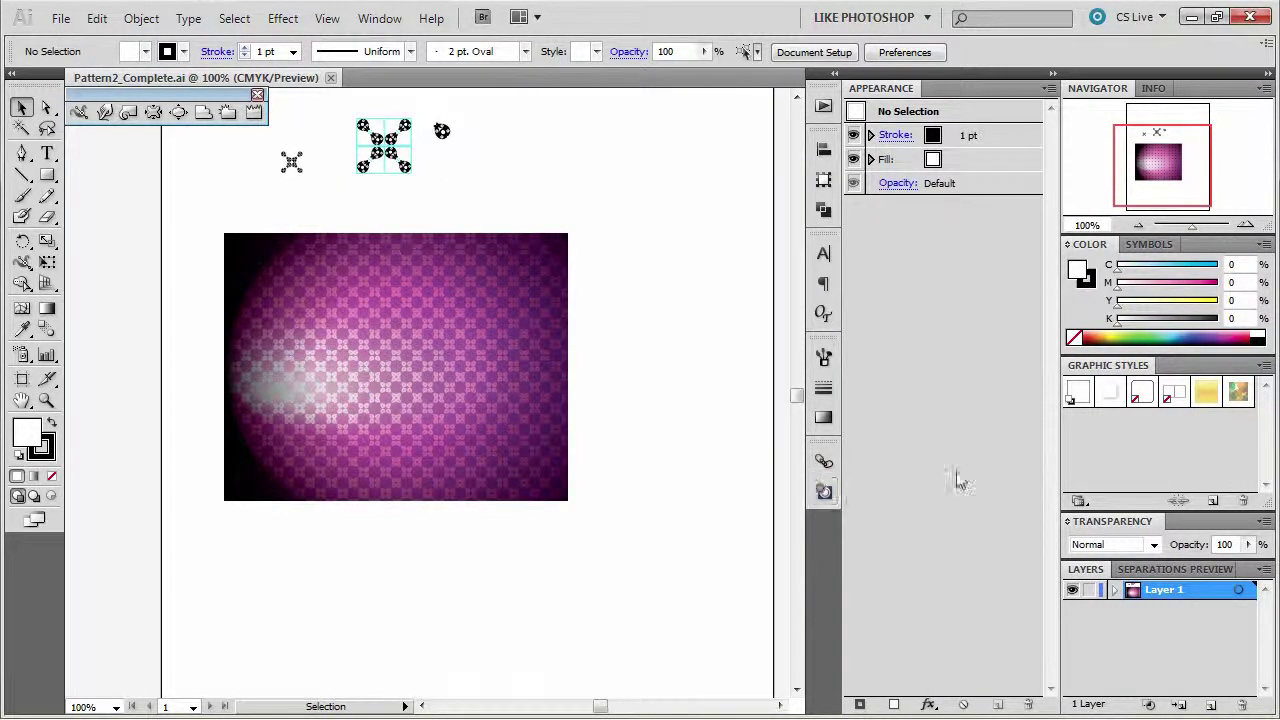
# Select the patterned rectangle, lock Layer 1 and add a new layer above it.
pyautogui.click(1090, 591)
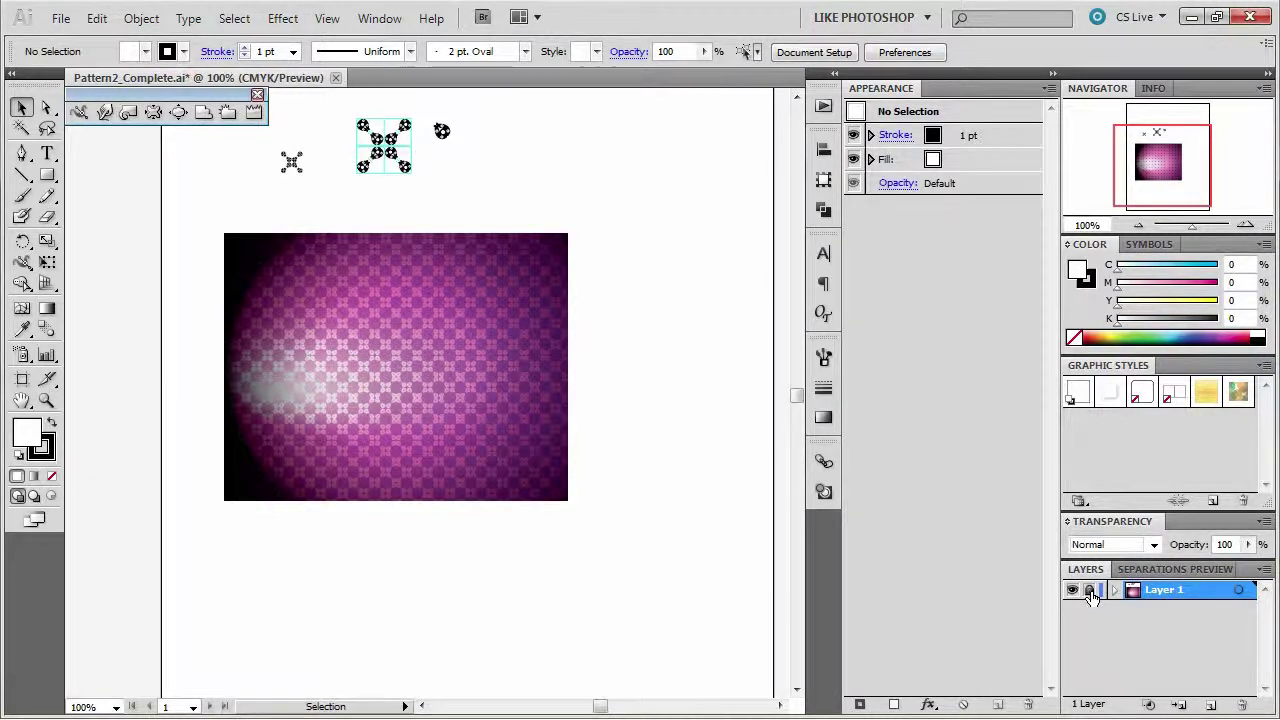
pyautogui.click(1090, 591)
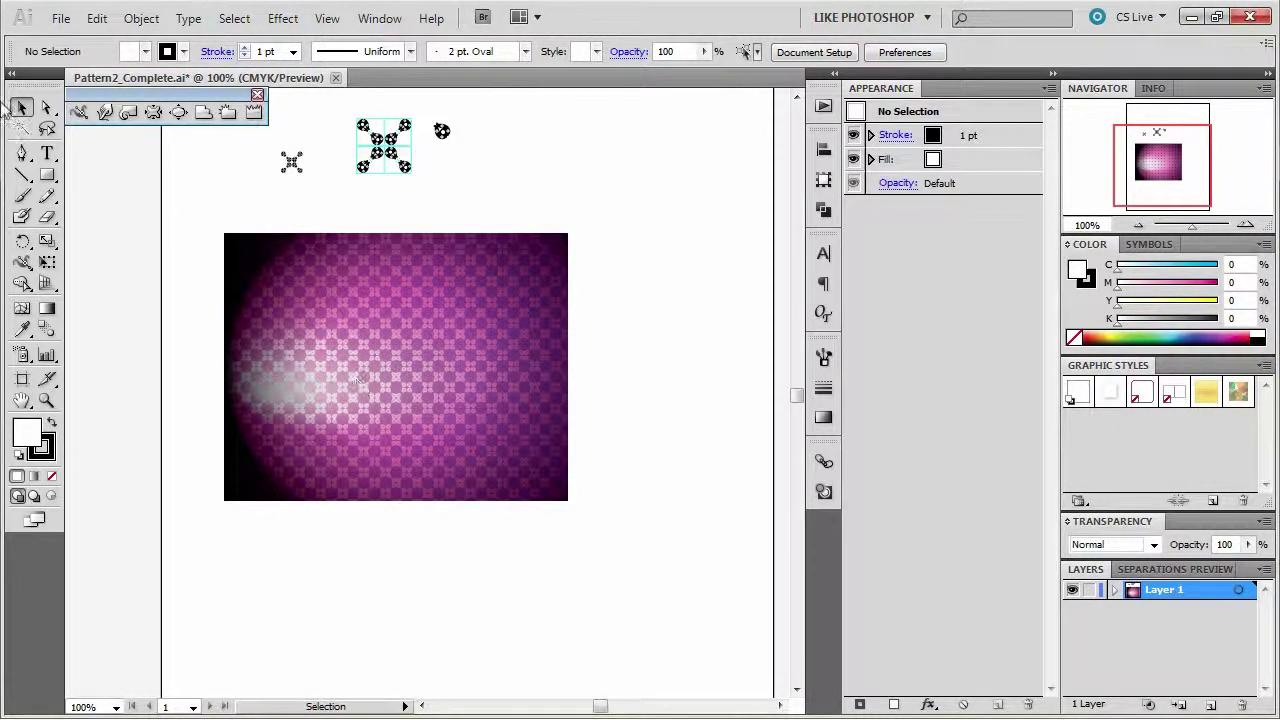
pyautogui.click(404, 385)
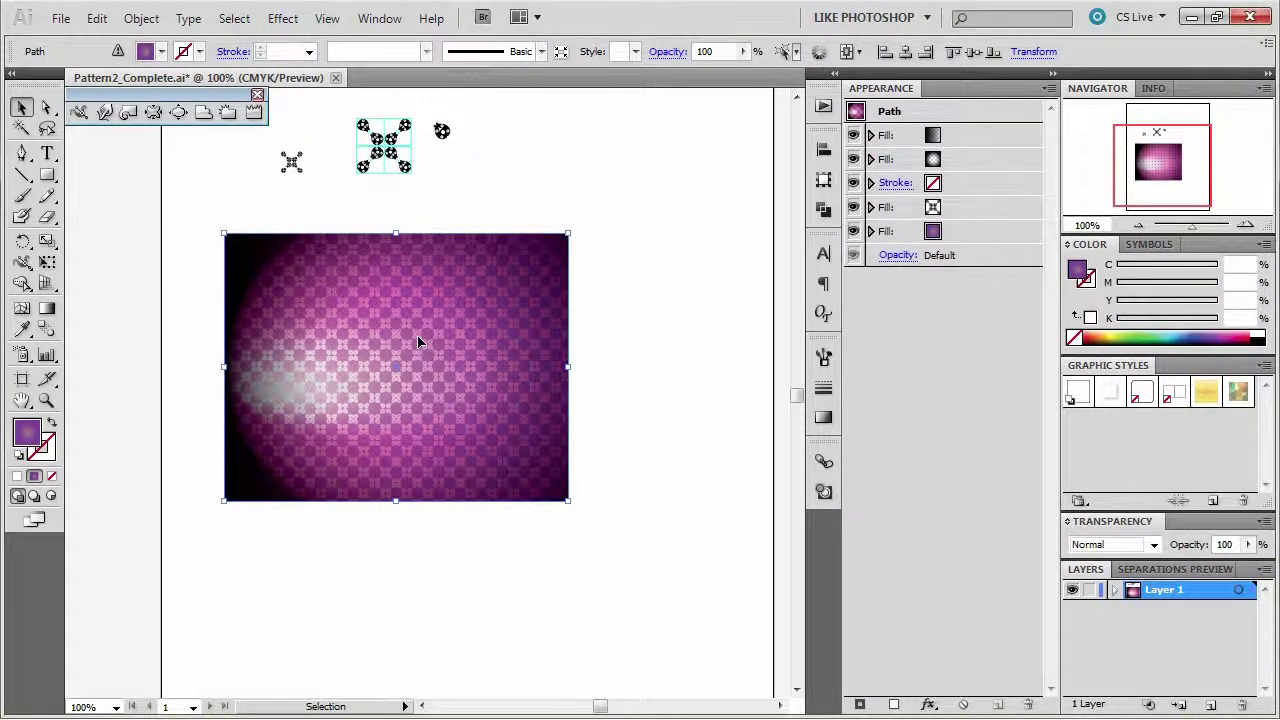
pyautogui.click(1090, 591)
pyautogui.click(1211, 705)
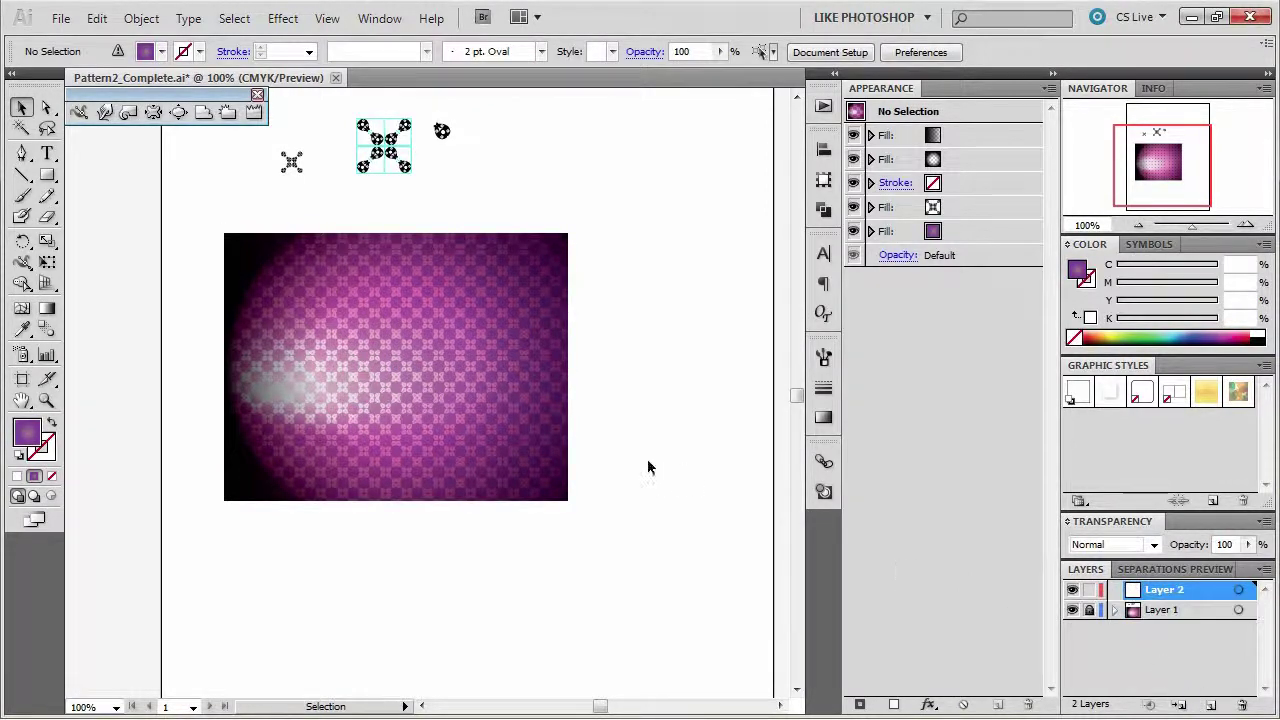
# Paste the rectangle copy in place on the new Layer 2.
pyautogui.click(141, 19)
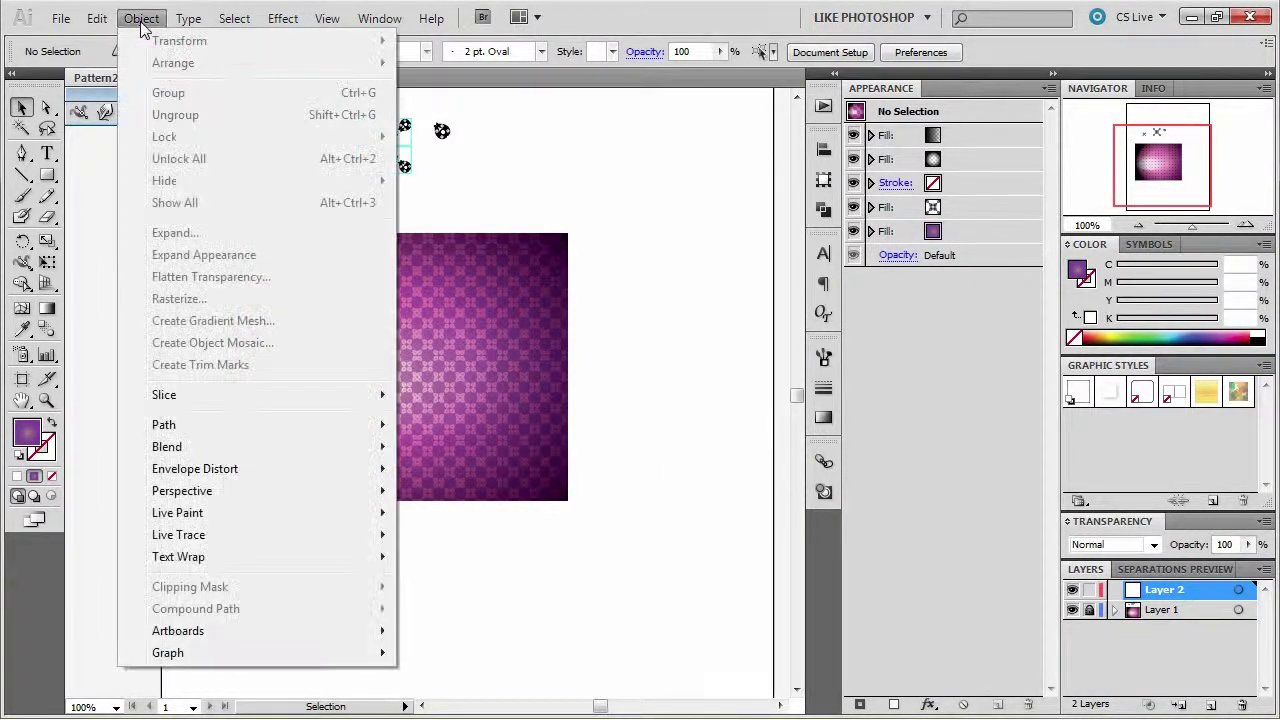
pyautogui.click(96, 19)
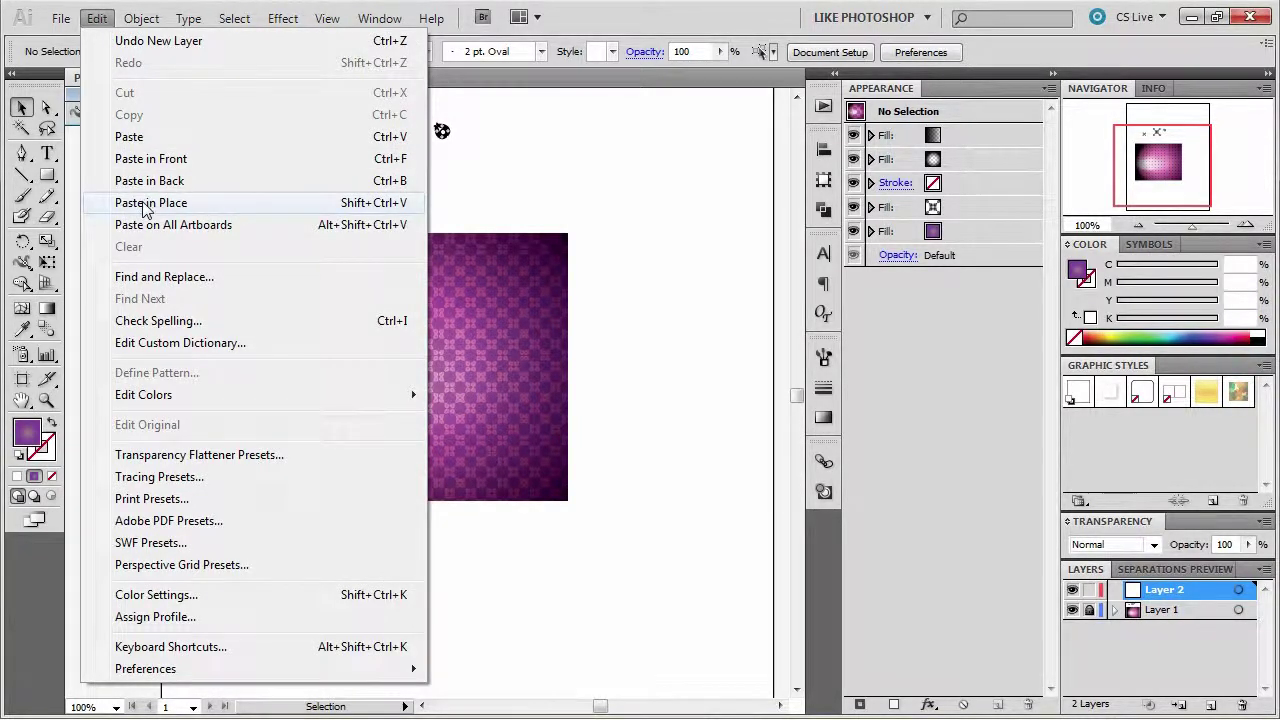
pyautogui.click(147, 203)
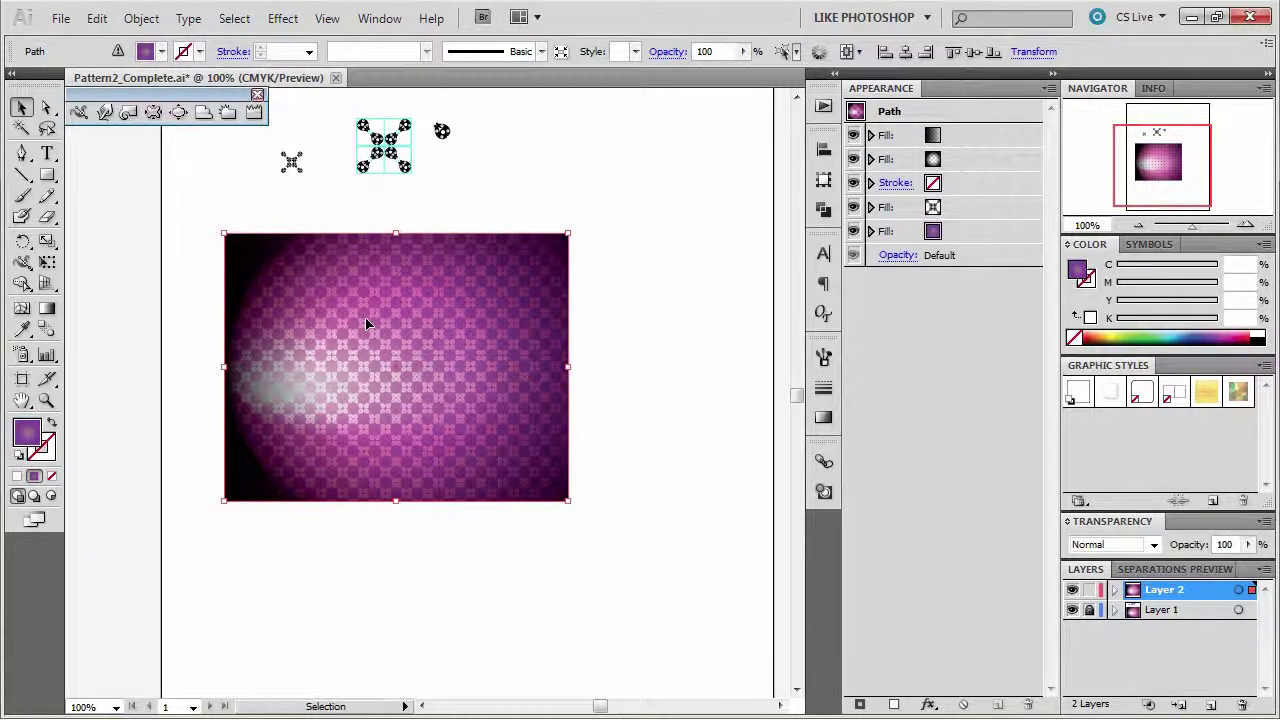
pyautogui.click(141, 20)
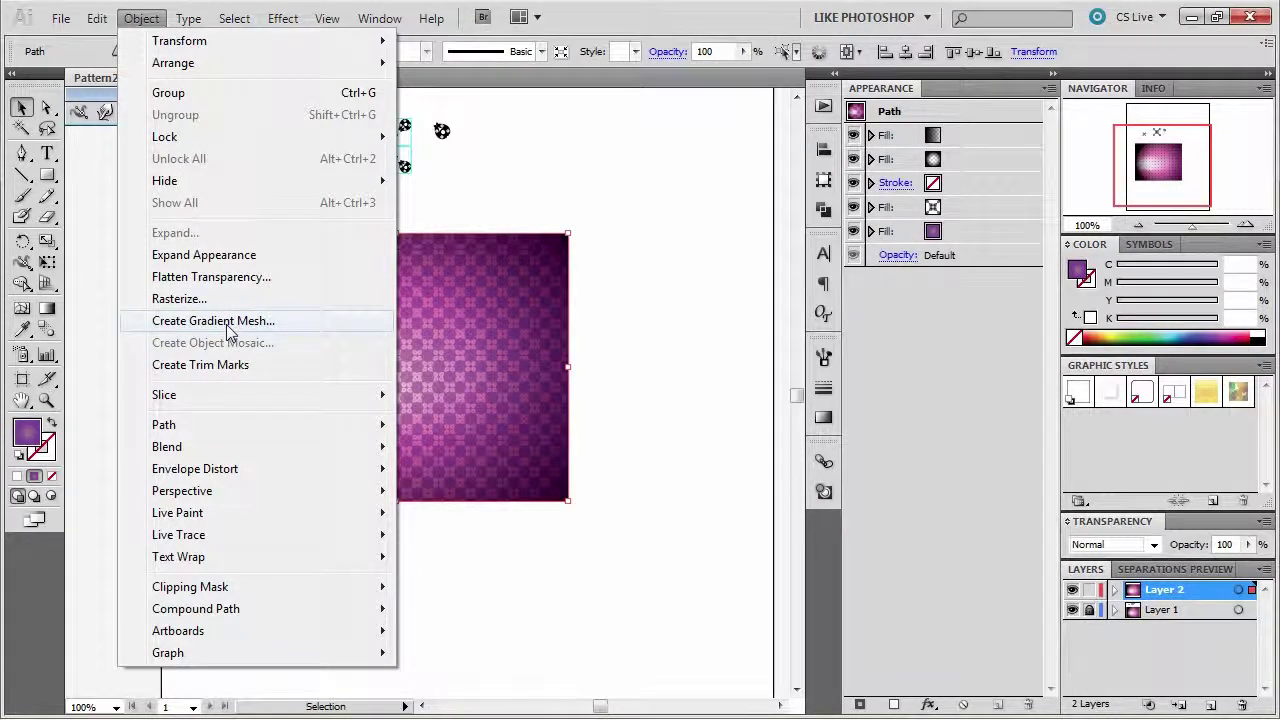
# Create a 4-row by 4-column gradient mesh, previewing To Center and To Edge before settling on Flat.
pyautogui.click(213, 321)
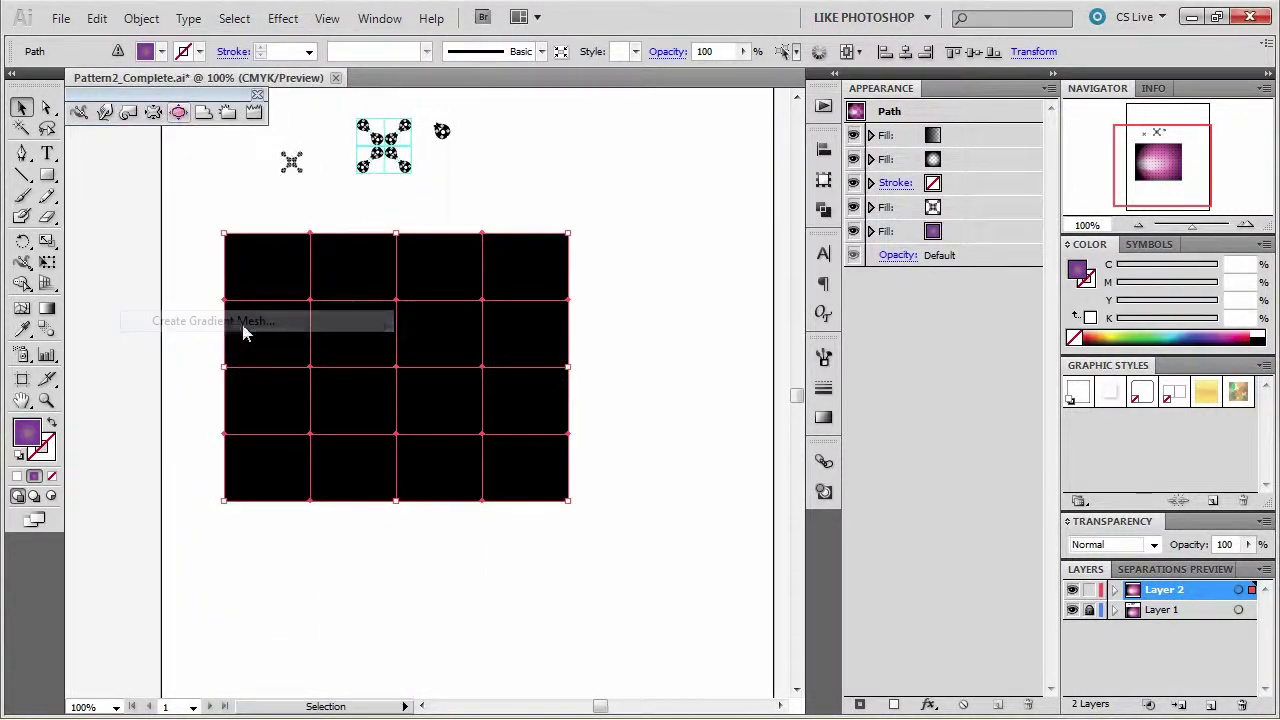
pyautogui.moveTo(654, 140); pyautogui.dragTo(778, 135)
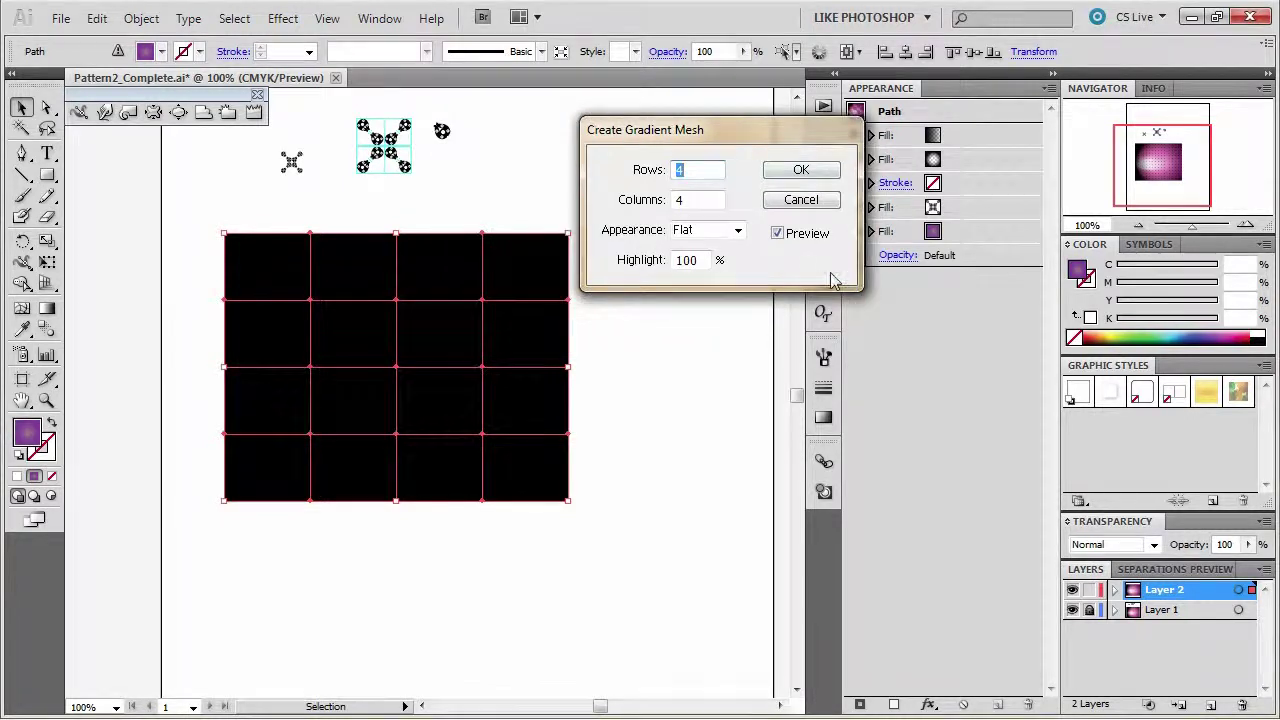
pyautogui.click(778, 234)
pyautogui.click(782, 236)
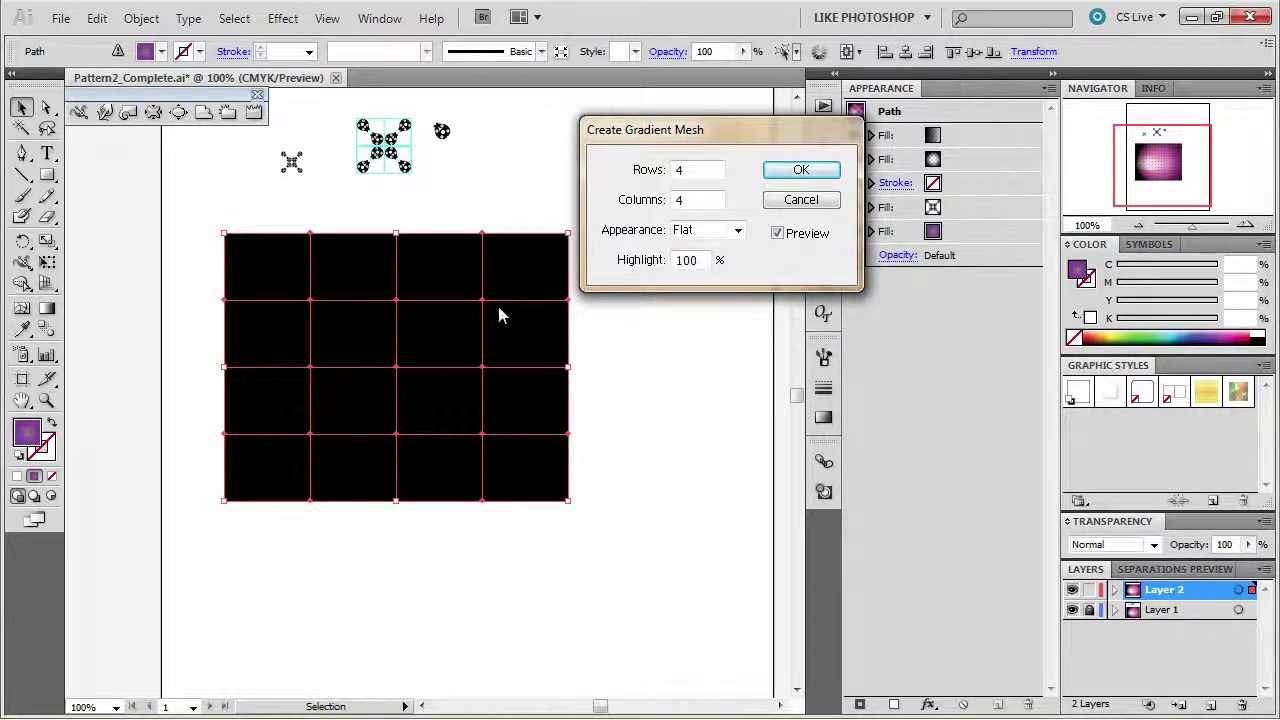
pyautogui.click(738, 231)
pyautogui.click(724, 265)
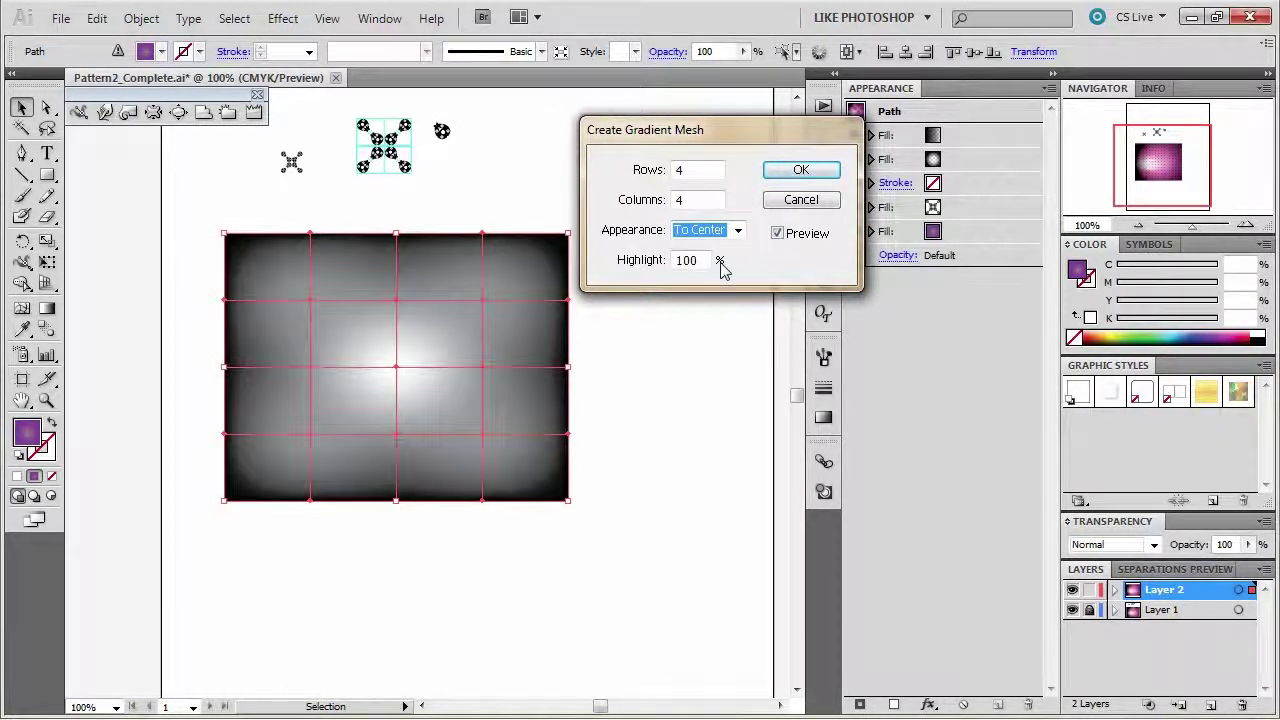
pyautogui.click(738, 231)
pyautogui.click(723, 280)
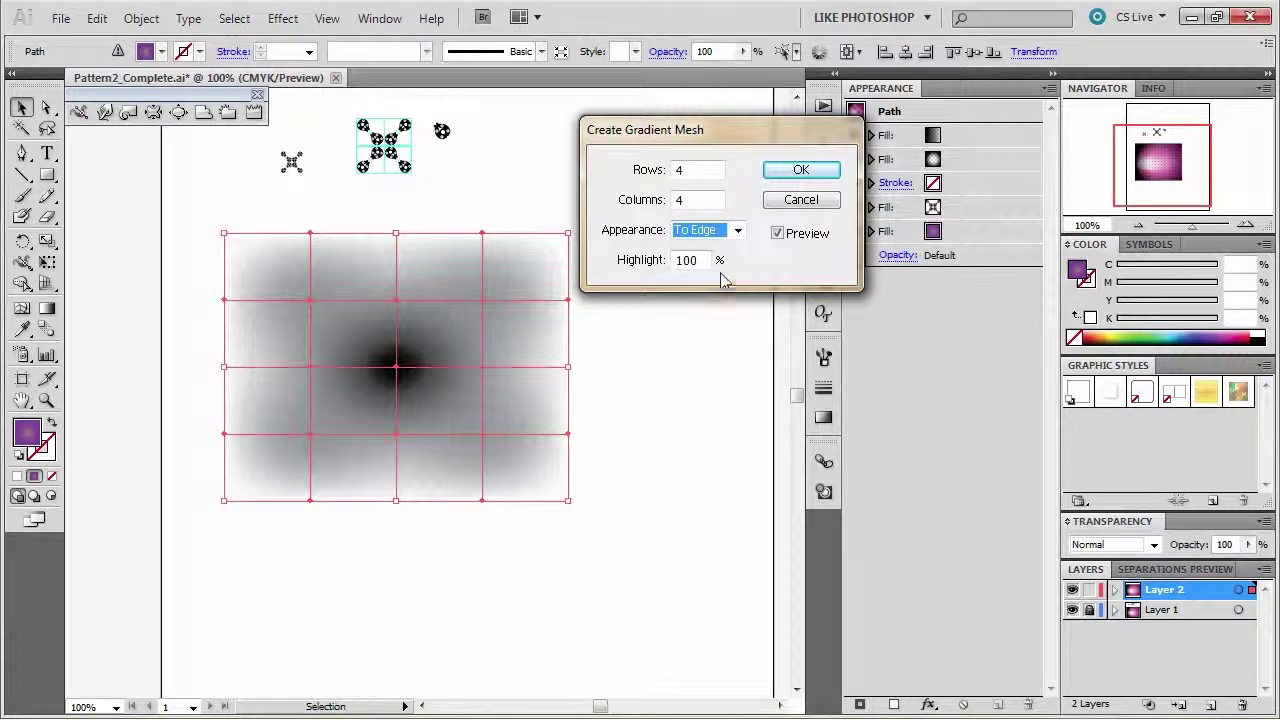
pyautogui.click(738, 231)
pyautogui.click(716, 247)
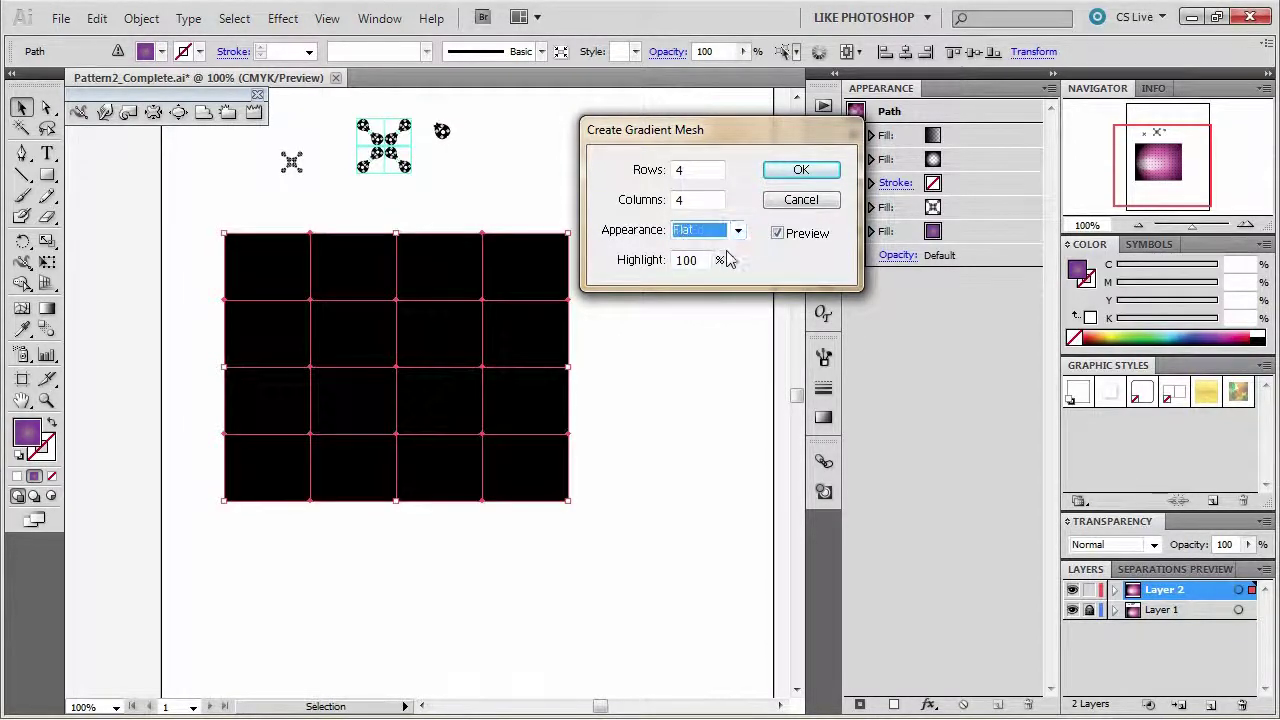
pyautogui.click(806, 171)
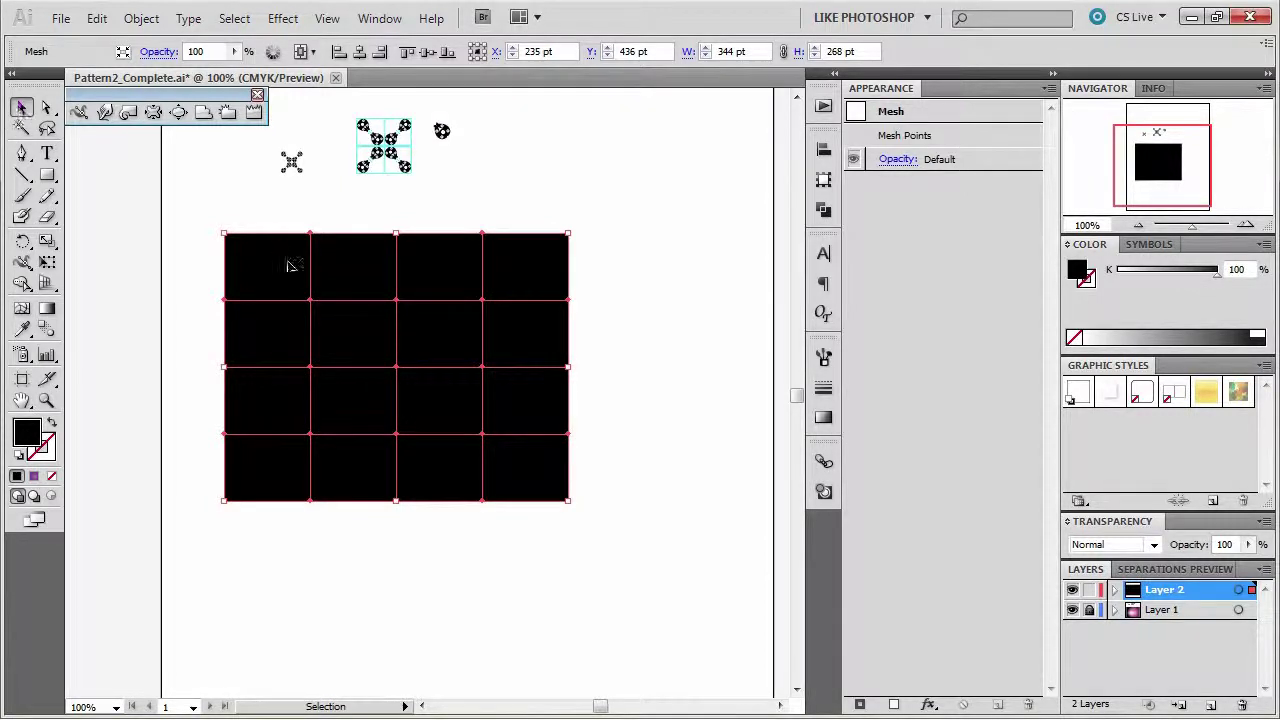
# Fill the mesh's centre point with a red swatch and nudge it up-right.
pyautogui.click(45, 108)
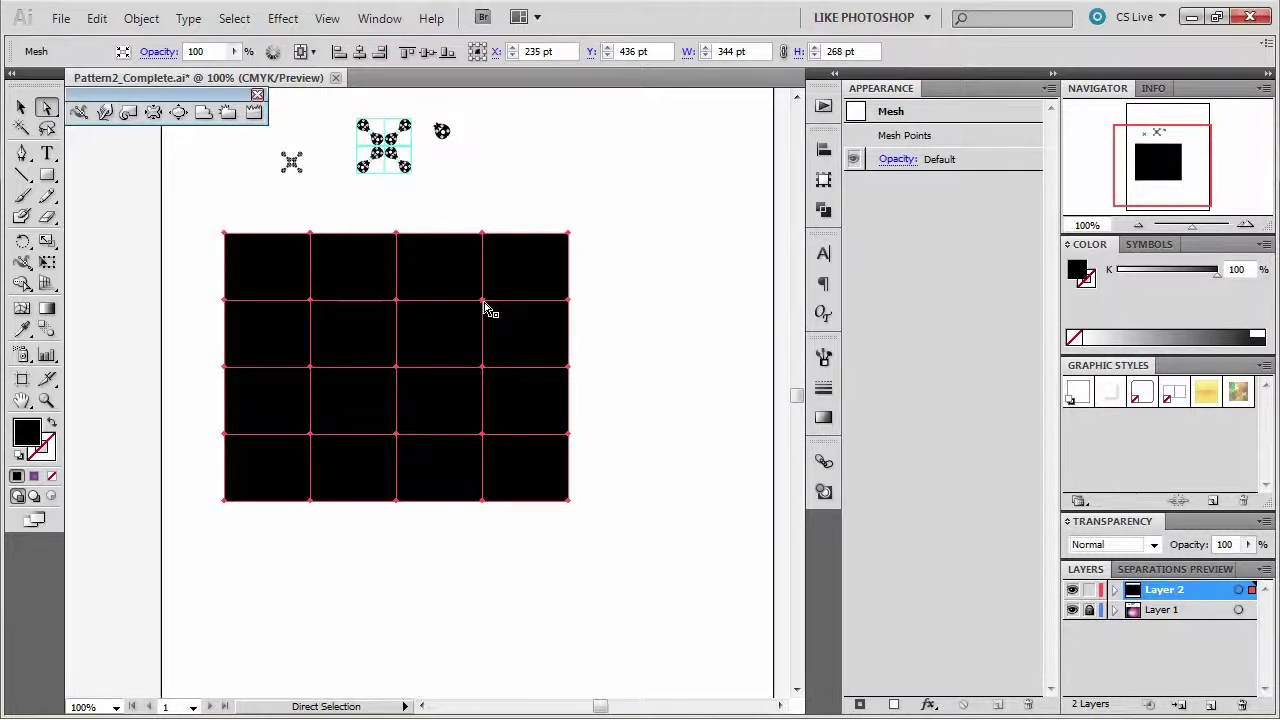
pyautogui.click(398, 369)
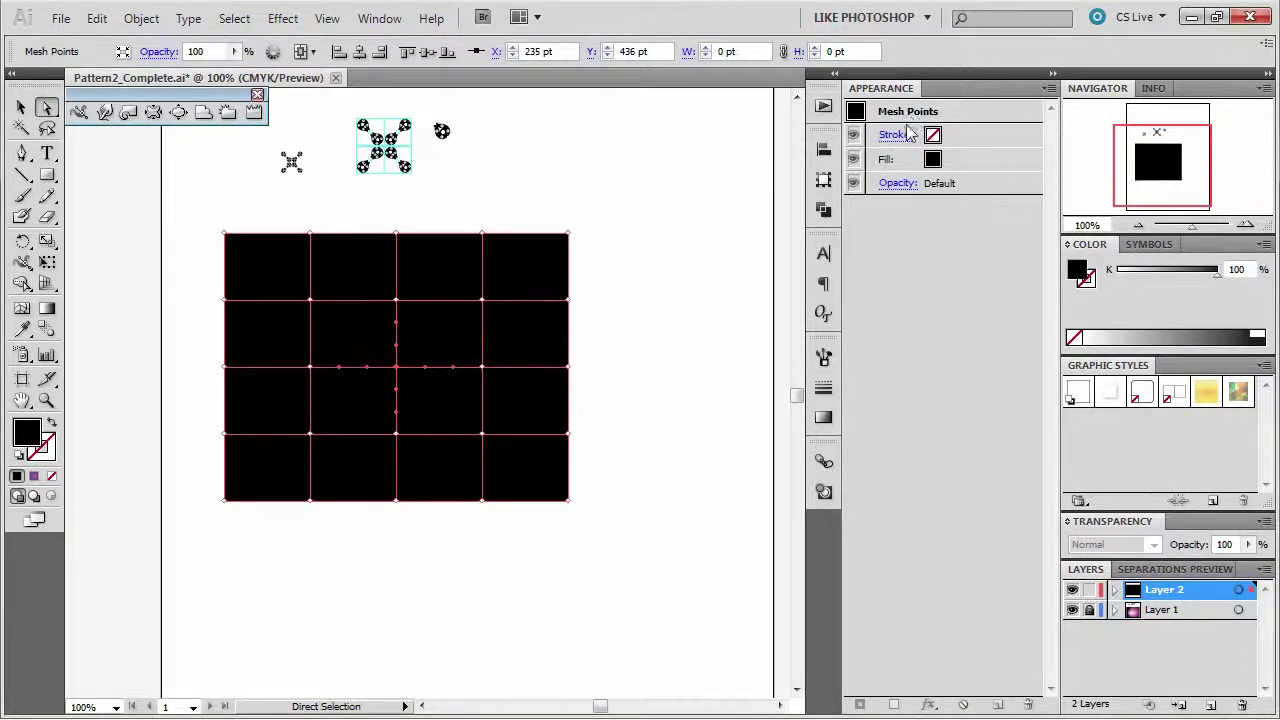
pyautogui.click(938, 162)
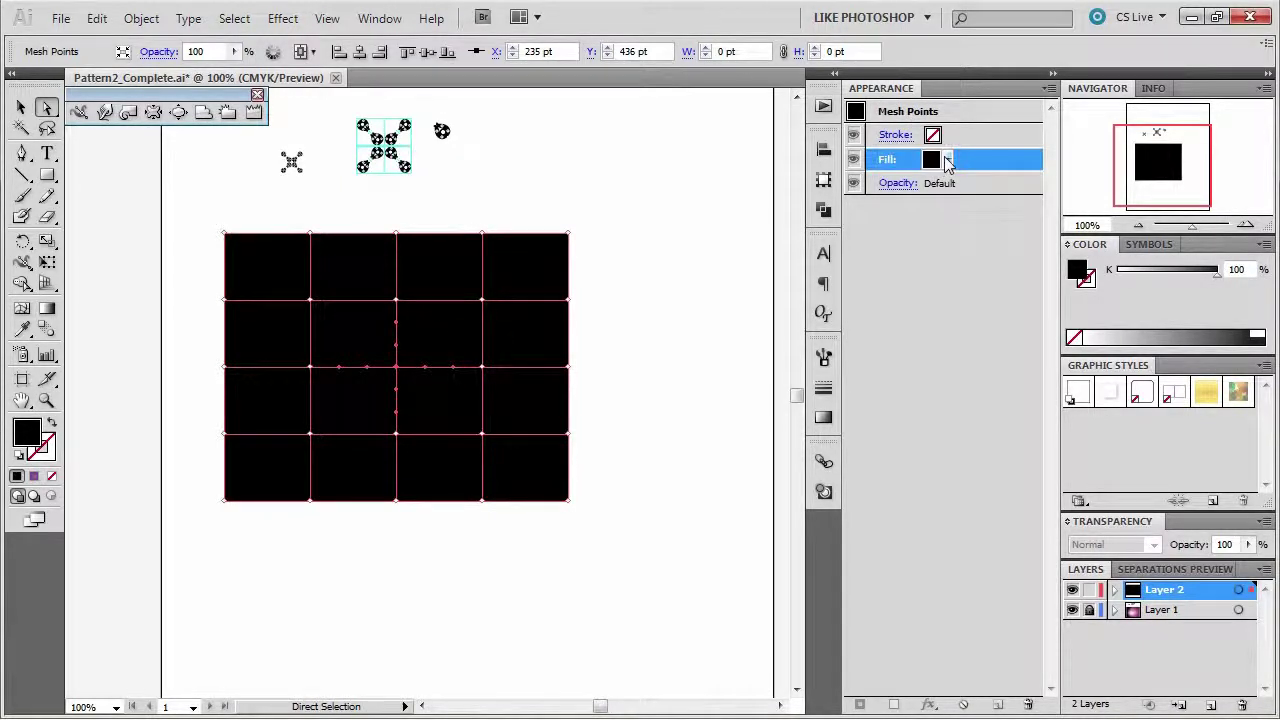
pyautogui.click(947, 160)
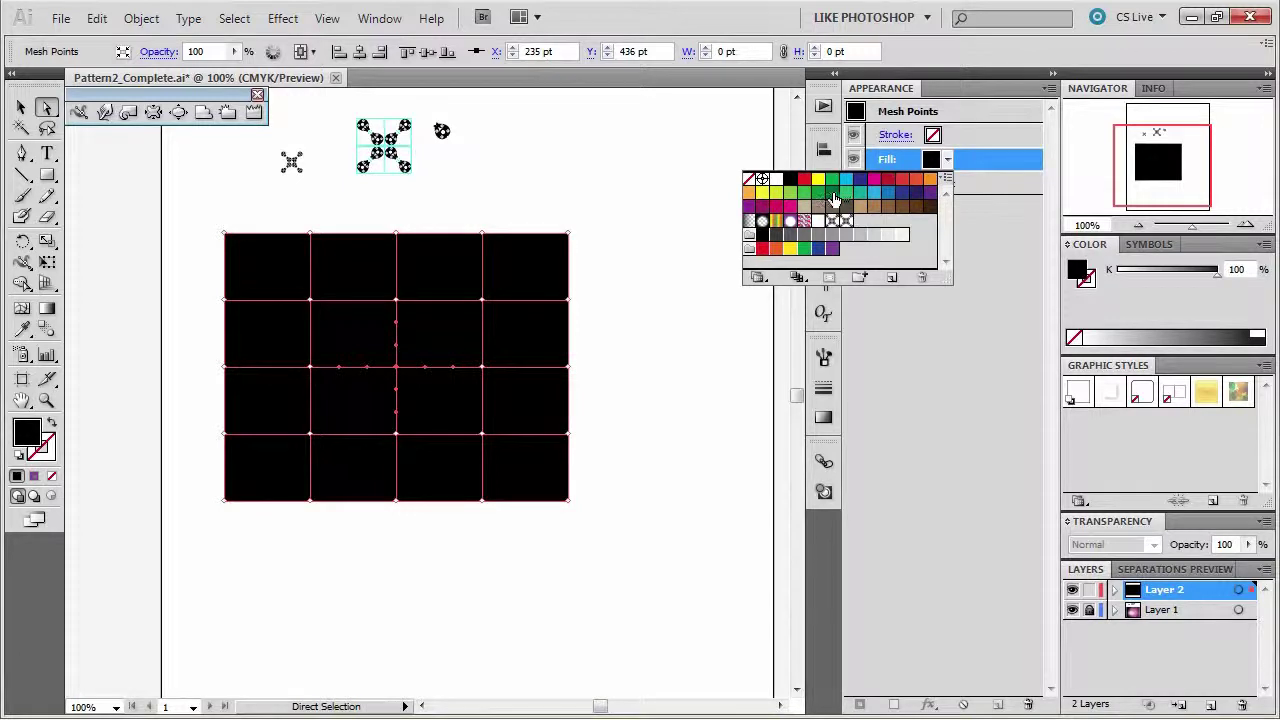
pyautogui.click(834, 193)
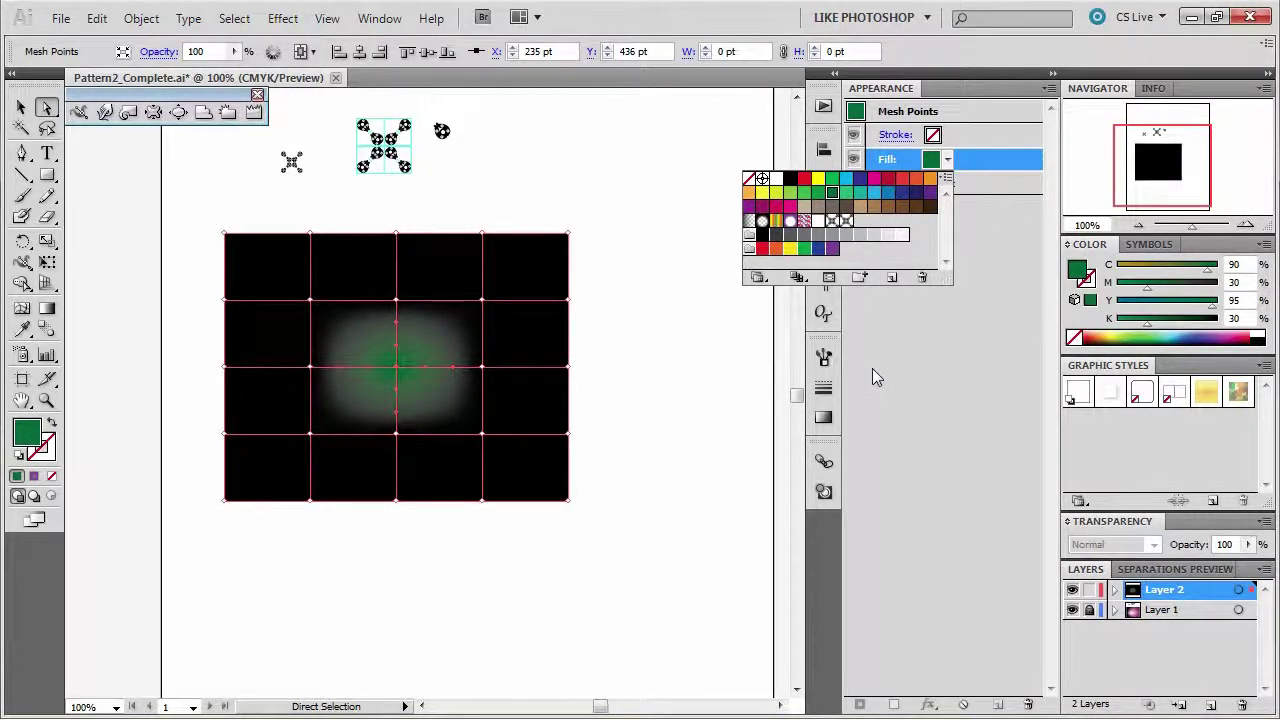
pyautogui.click(888, 178)
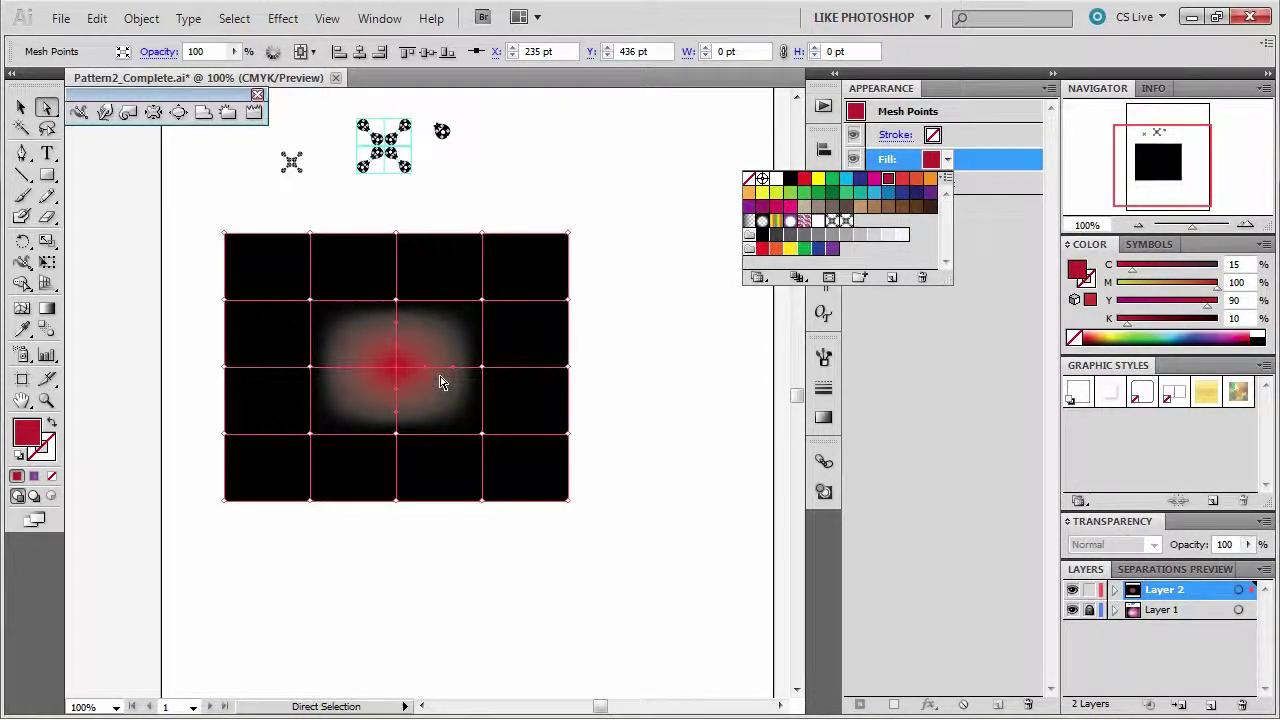
pyautogui.click(401, 375)
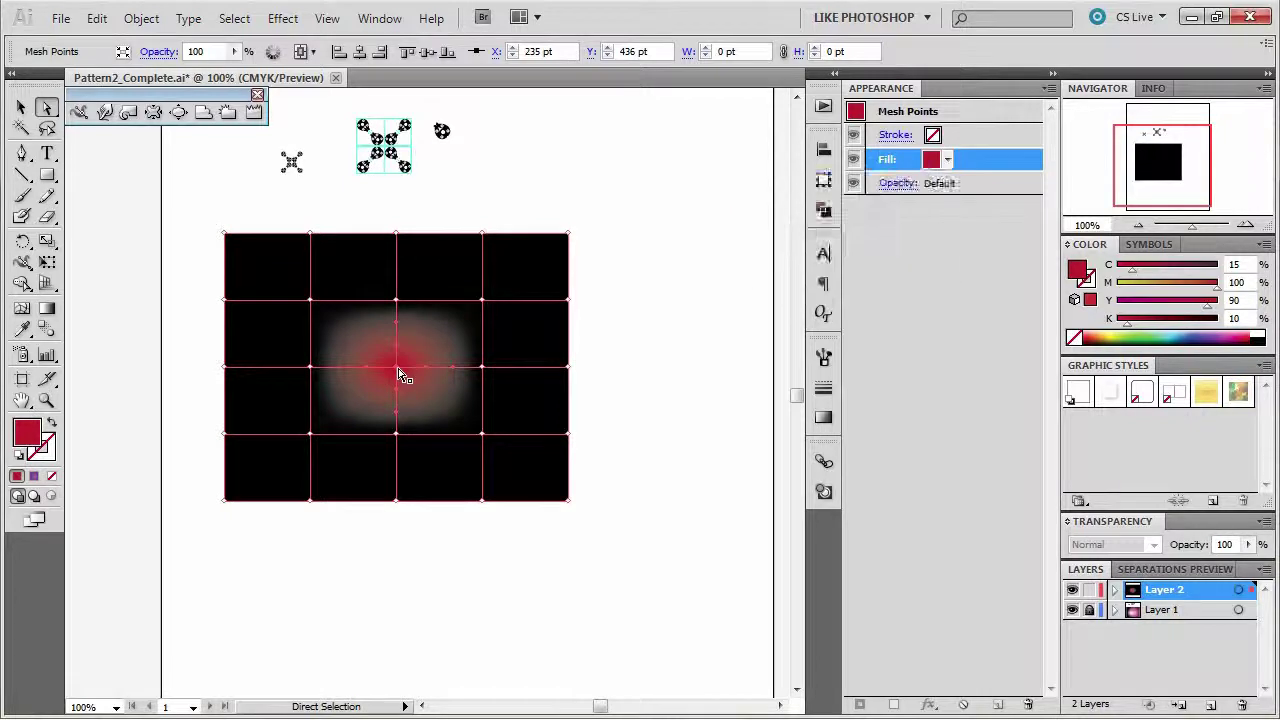
pyautogui.moveTo(400, 370); pyautogui.dragTo(429, 308)
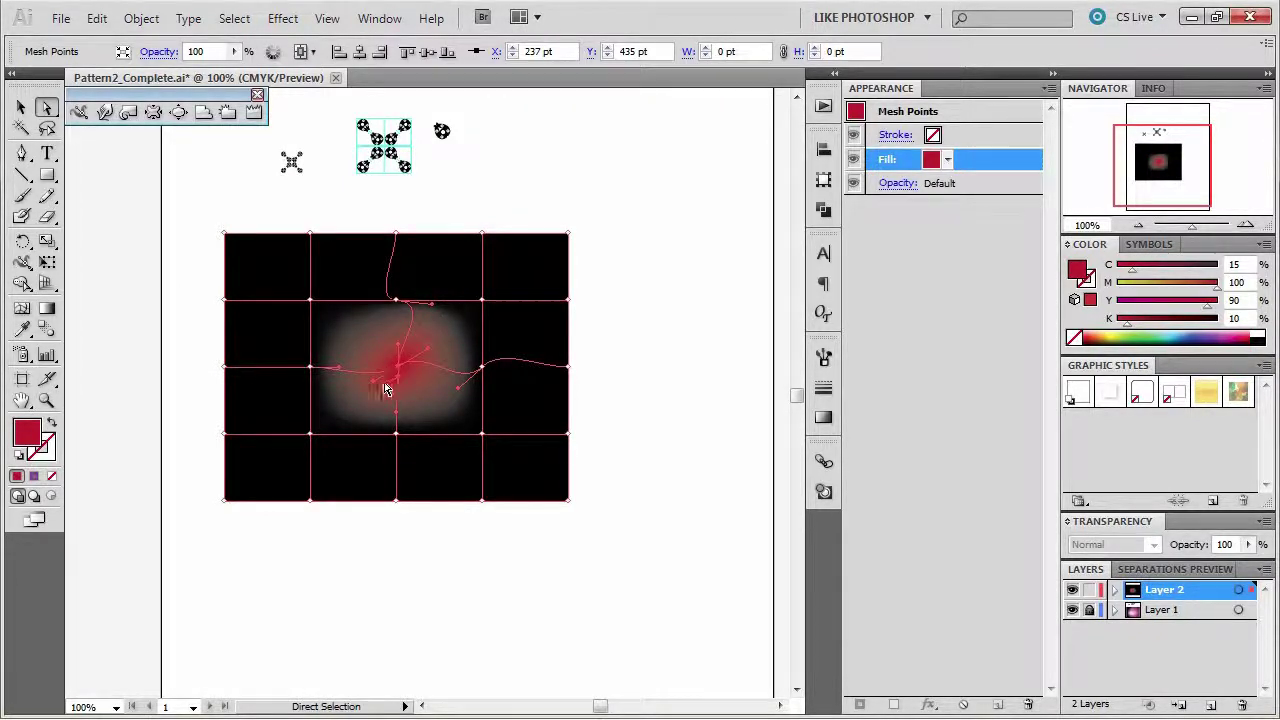
# Drag the red centre point up-left to curve the grid lines, then reselect the whole mesh.
pyautogui.moveTo(398, 368); pyautogui.dragTo(382, 364)
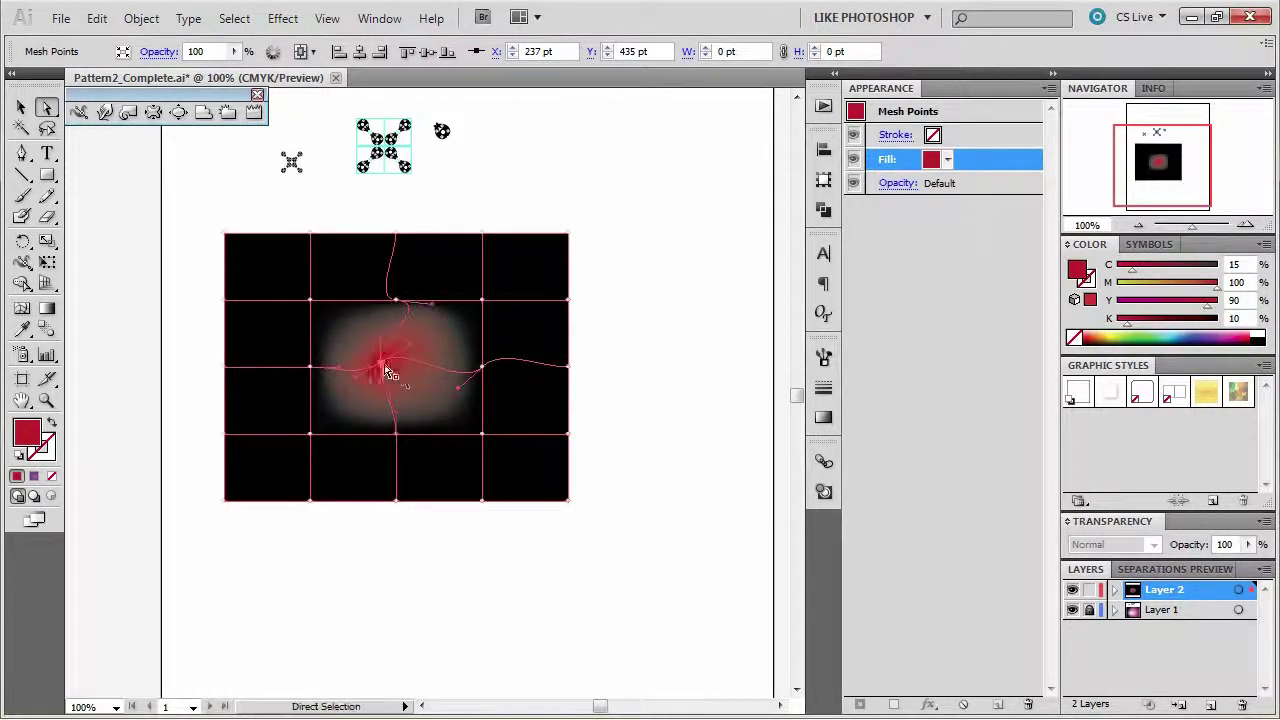
pyautogui.click(437, 391)
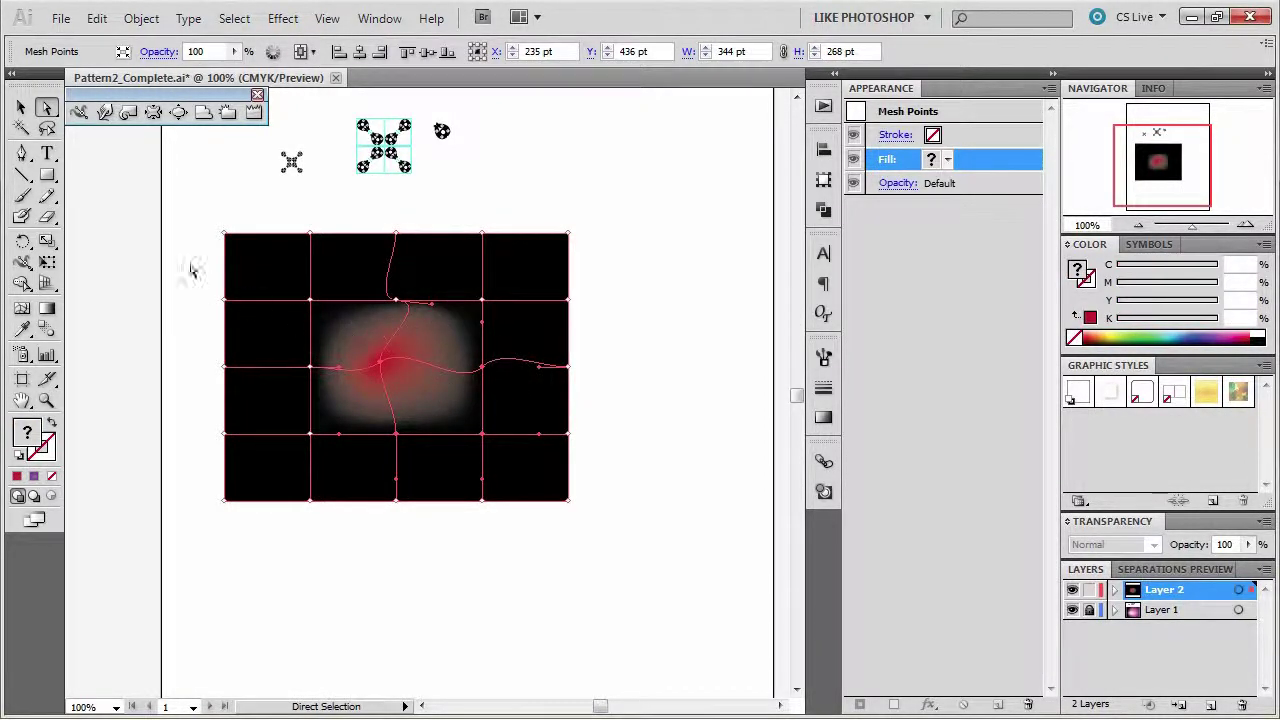
pyautogui.click(47, 128)
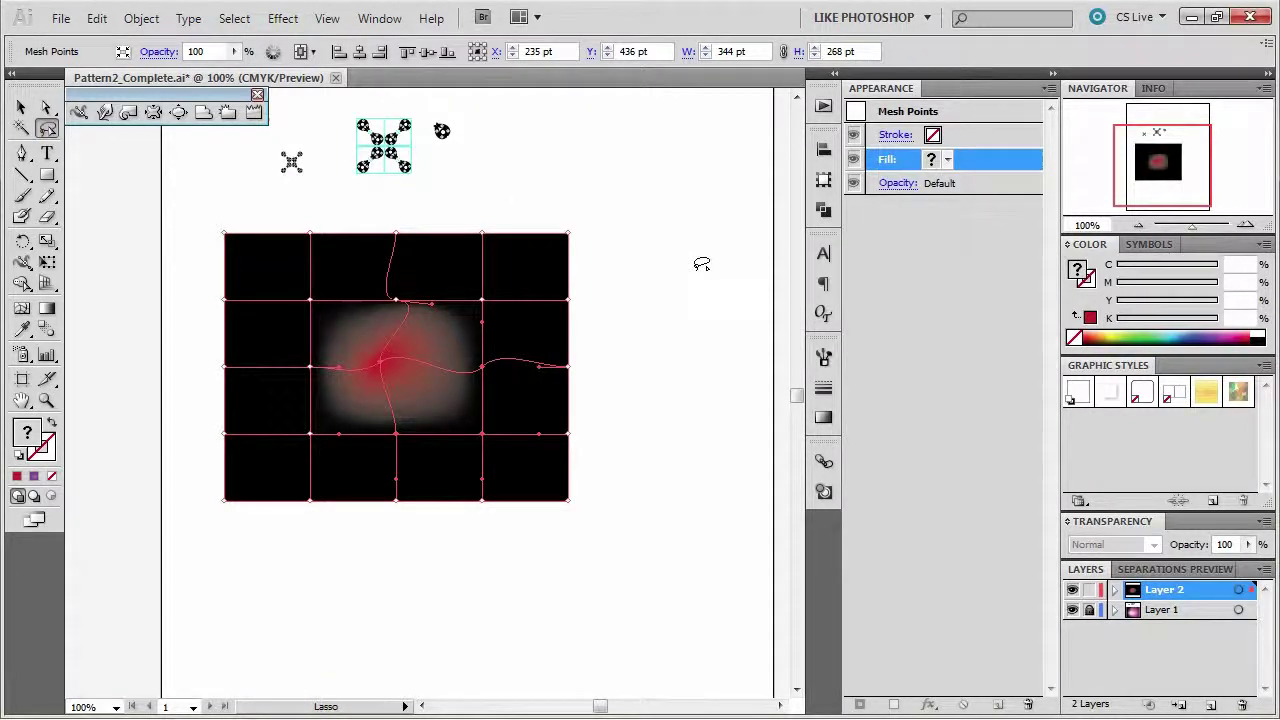
# Fill the lasso-selected middle-right mesh points orange-red.
pyautogui.moveTo(480, 554)
pyautogui.mouseDown()
pyautogui.moveTo(451, 506)
pyautogui.moveTo(450, 220)
pyautogui.moveTo(521, 194)
pyautogui.moveTo(615, 228)
pyautogui.moveTo(665, 466)
pyautogui.moveTo(587, 546)
pyautogui.moveTo(479, 553)
pyautogui.mouseUp()
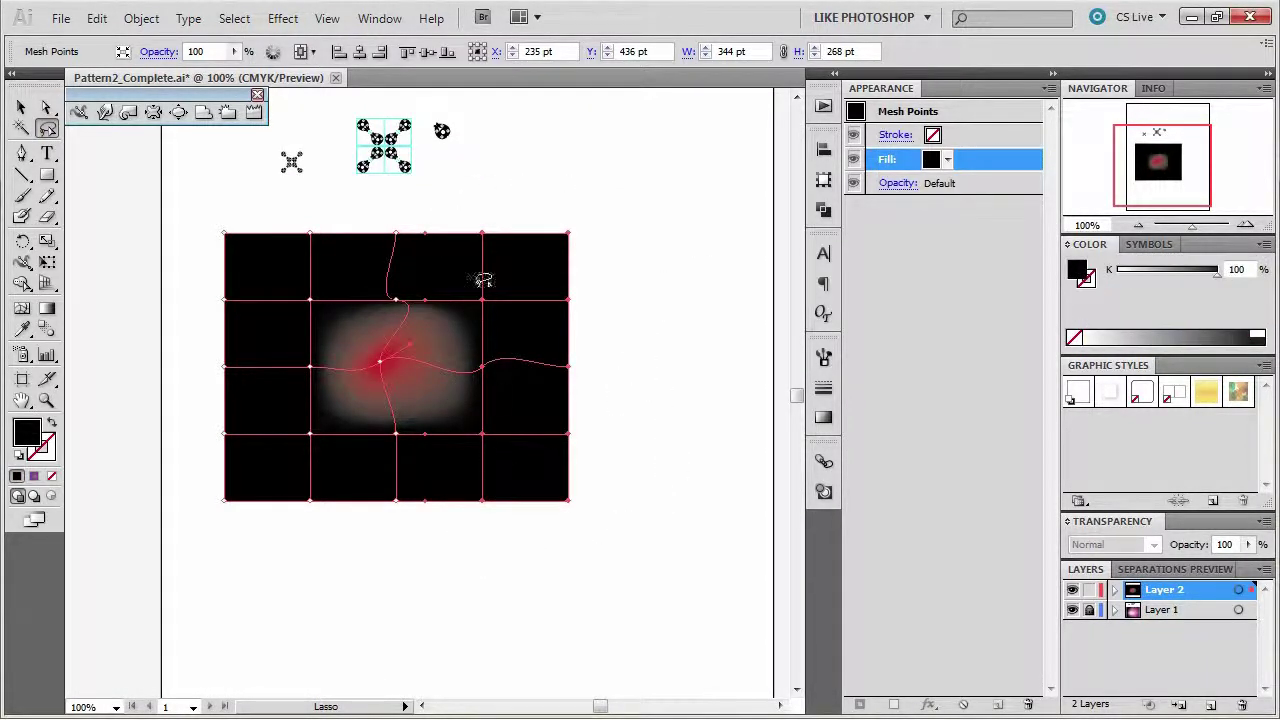
pyautogui.click(947, 161)
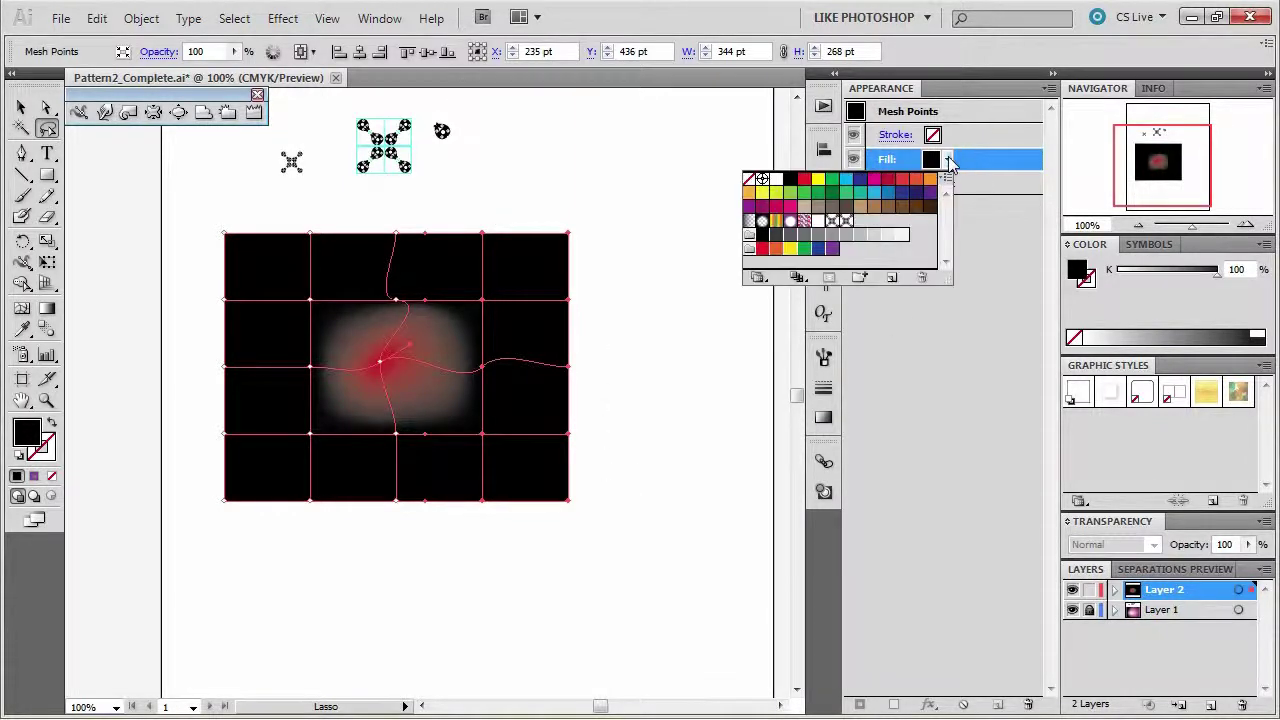
pyautogui.click(902, 180)
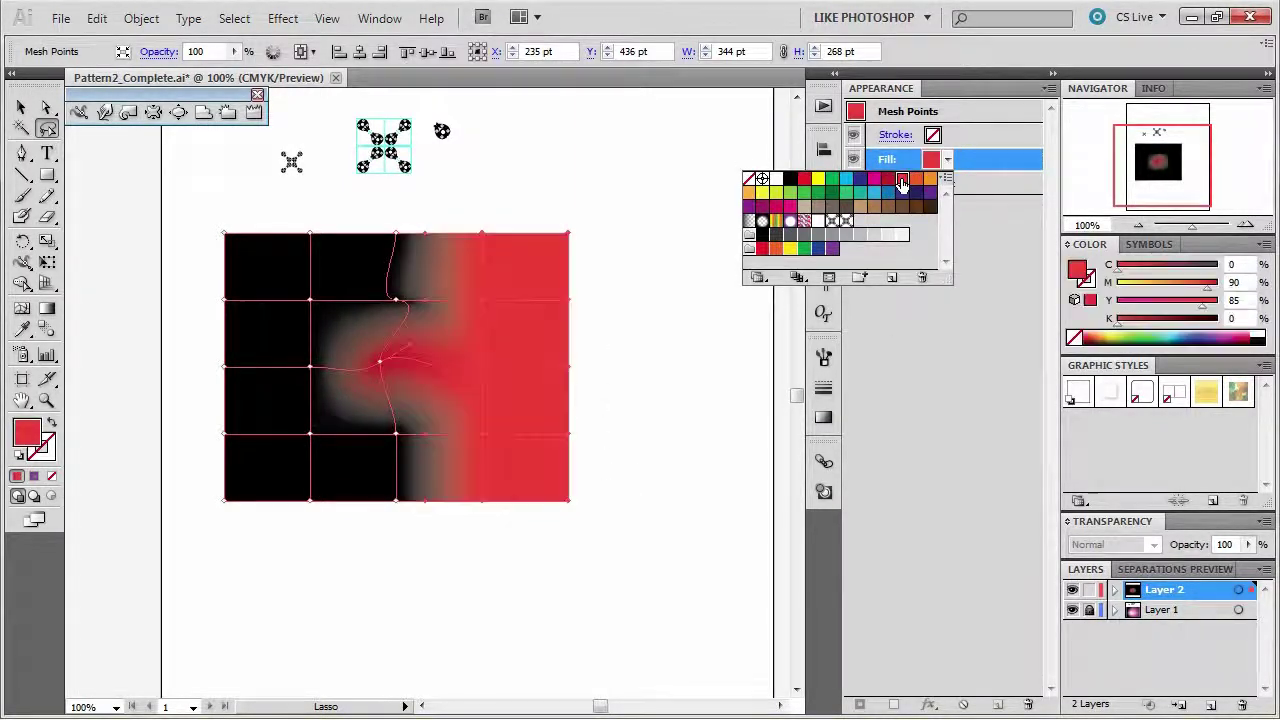
pyautogui.click(916, 180)
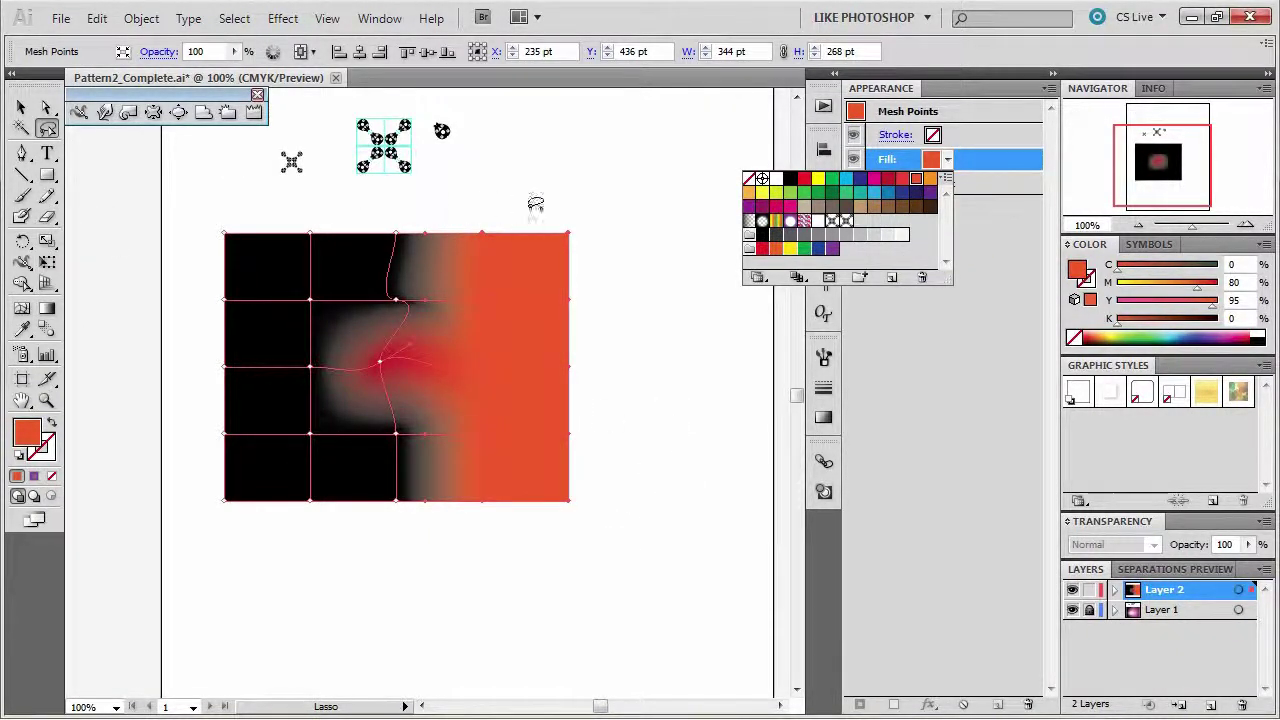
pyautogui.click(610, 249)
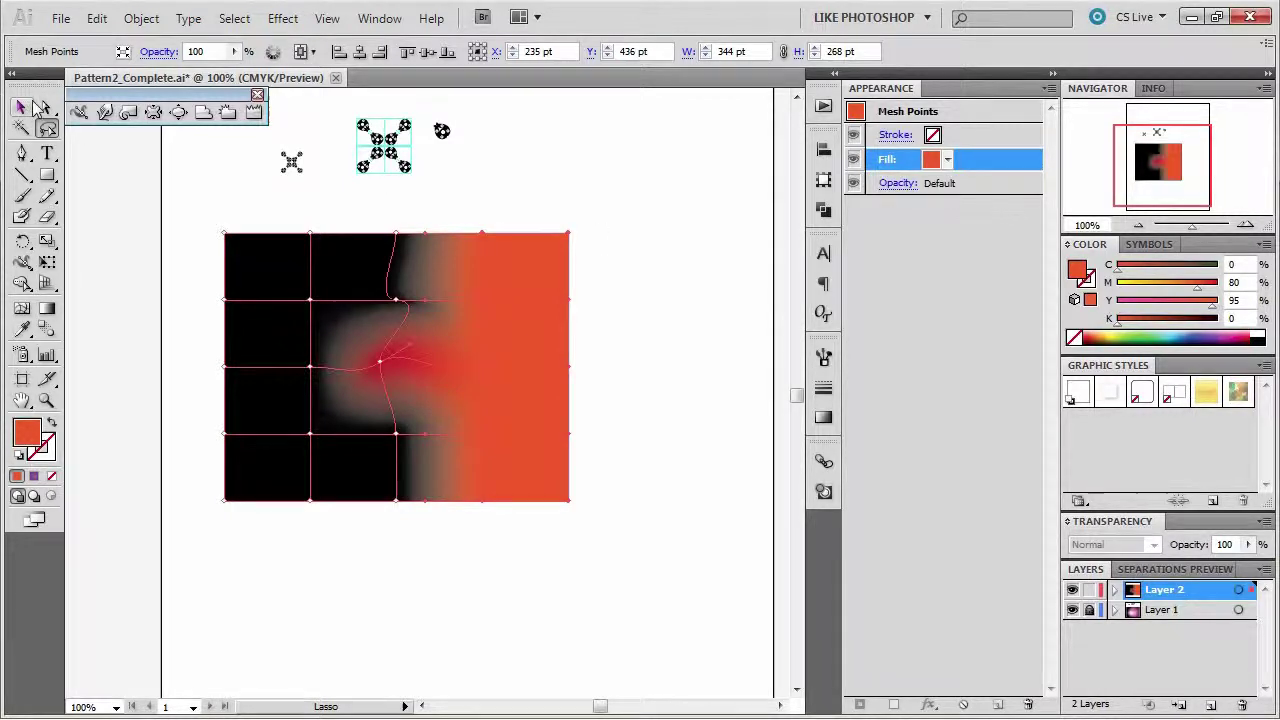
# Lasso the right-edge mesh points and fill them orange.
pyautogui.moveTo(640, 314)
pyautogui.mouseDown()
pyautogui.moveTo(598, 220)
pyautogui.moveTo(552, 220)
pyautogui.moveTo(545, 415)
pyautogui.mouseUp()
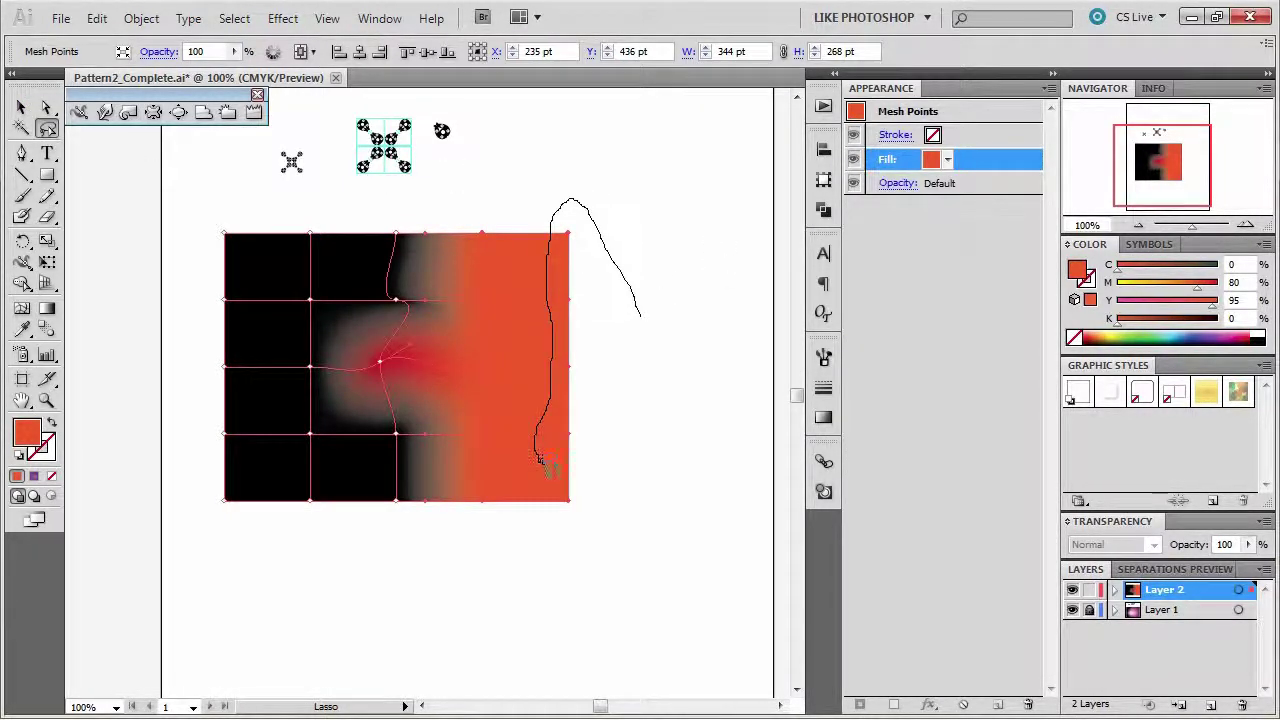
pyautogui.moveTo(548, 470)
pyautogui.mouseDown()
pyautogui.moveTo(562, 515)
pyautogui.moveTo(610, 460)
pyautogui.moveTo(666, 308)
pyautogui.mouseUp()
pyautogui.click(946, 163)
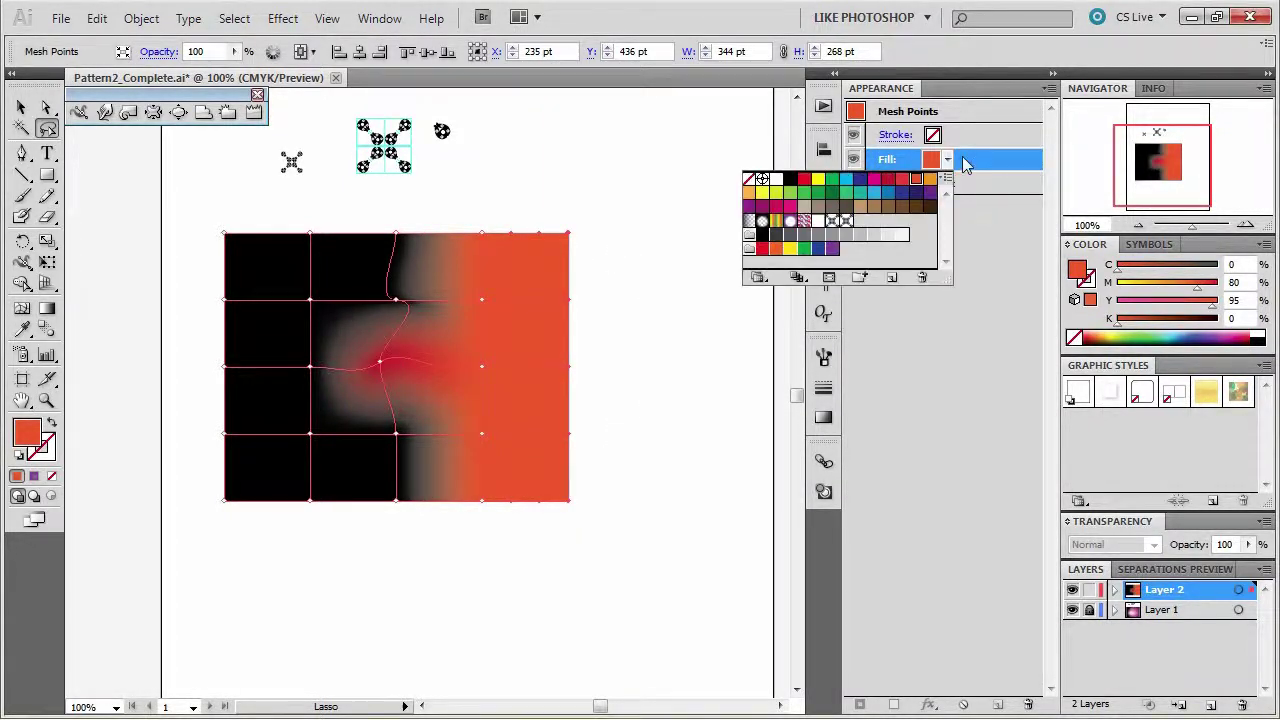
pyautogui.click(930, 180)
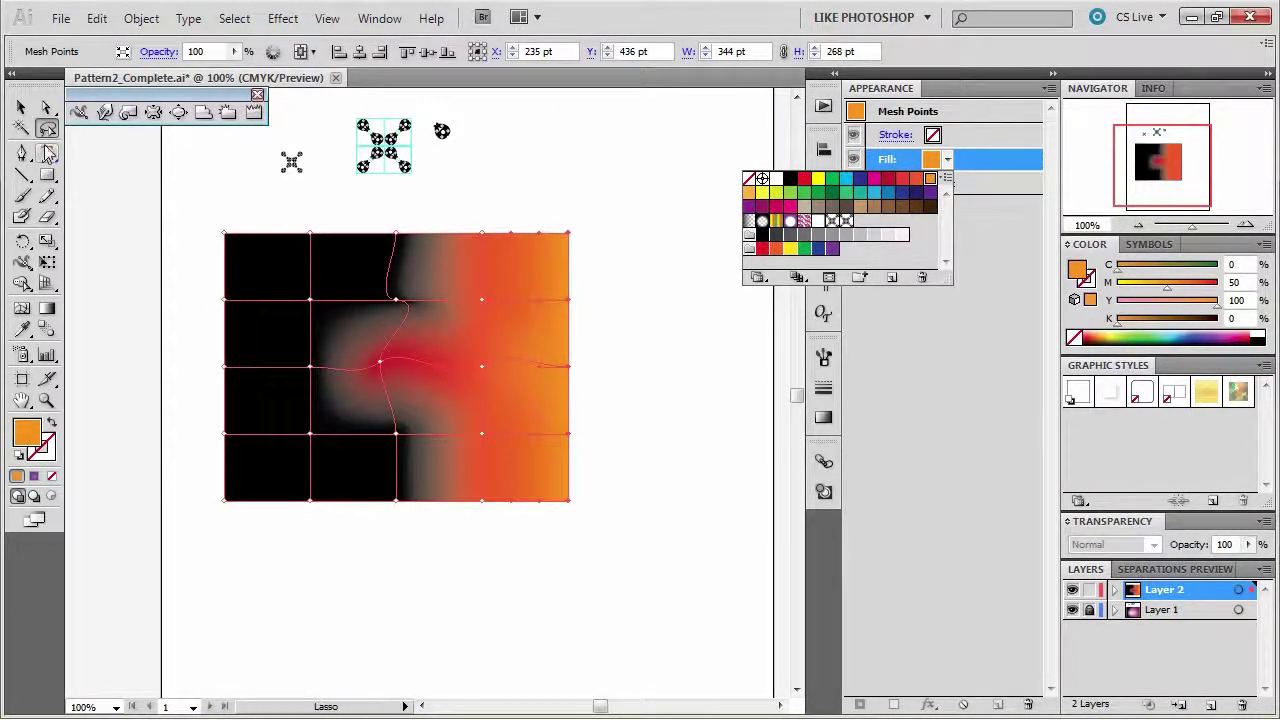
pyautogui.press('Escape')
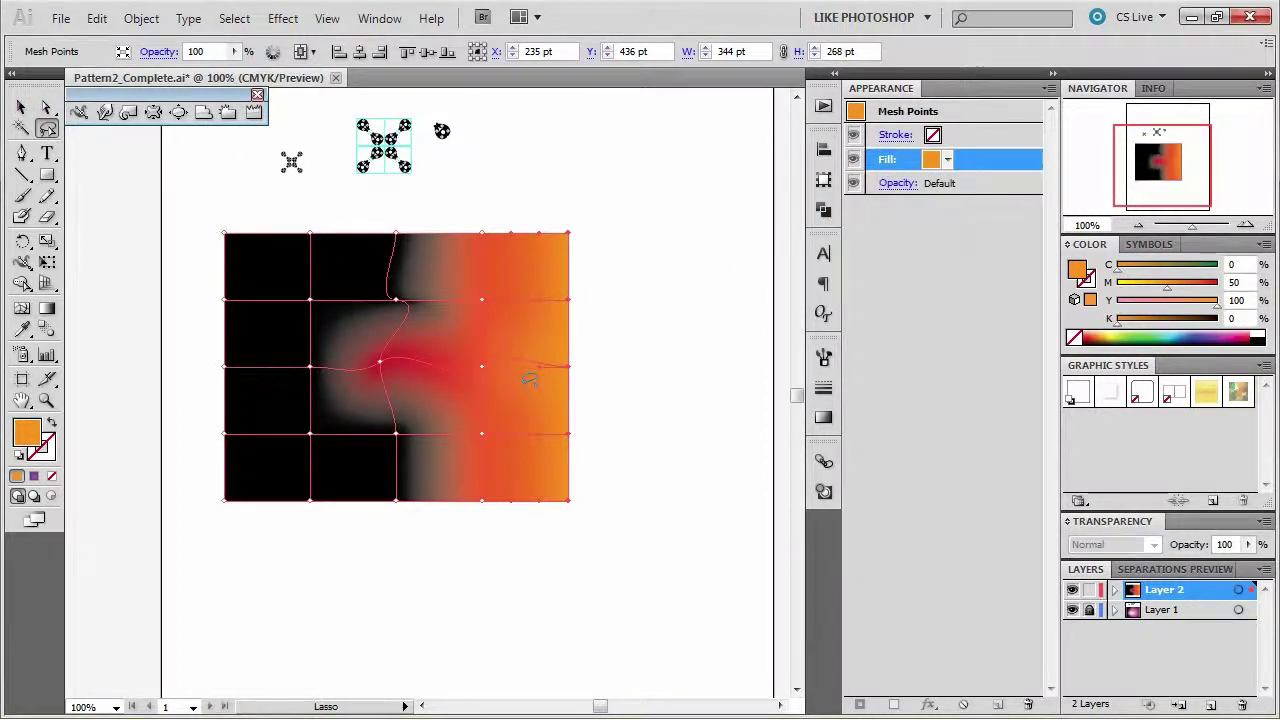
pyautogui.click(46, 107)
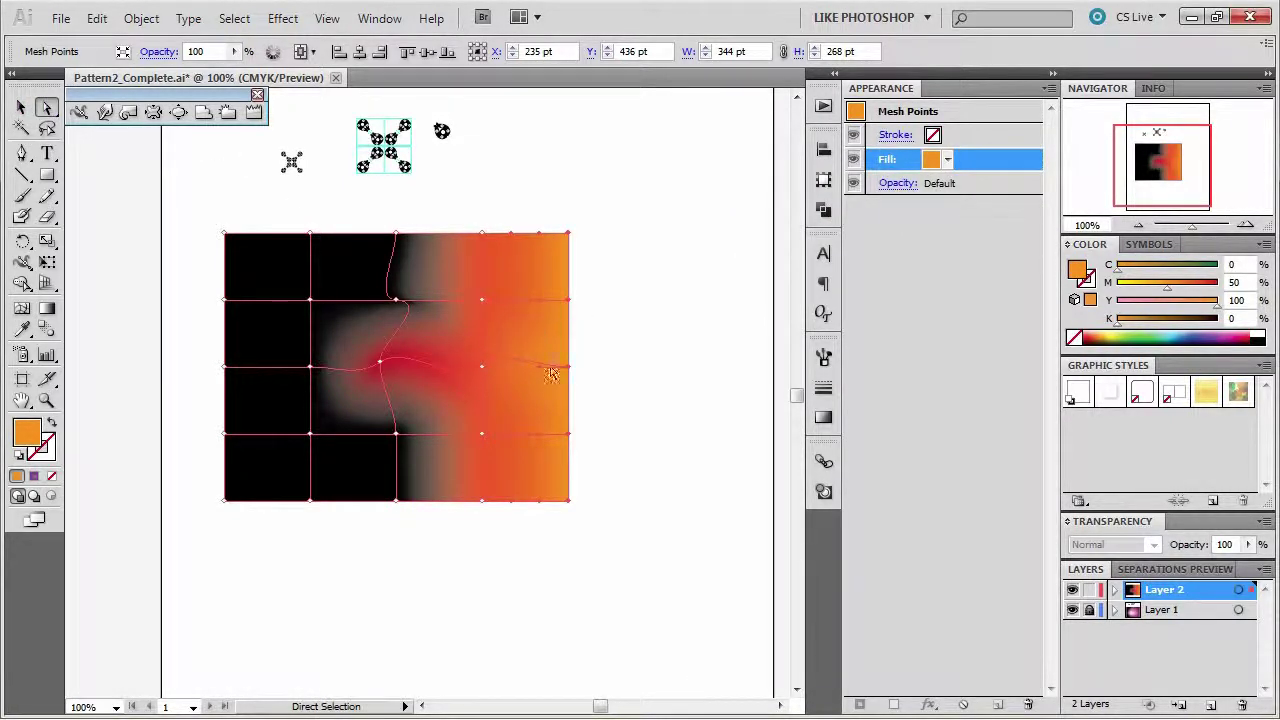
# Drag the right-edge middle mesh point outward so the orange edge bulges into a curve.
pyautogui.moveTo(573, 370); pyautogui.dragTo(612, 362)
pyautogui.click(608, 364)
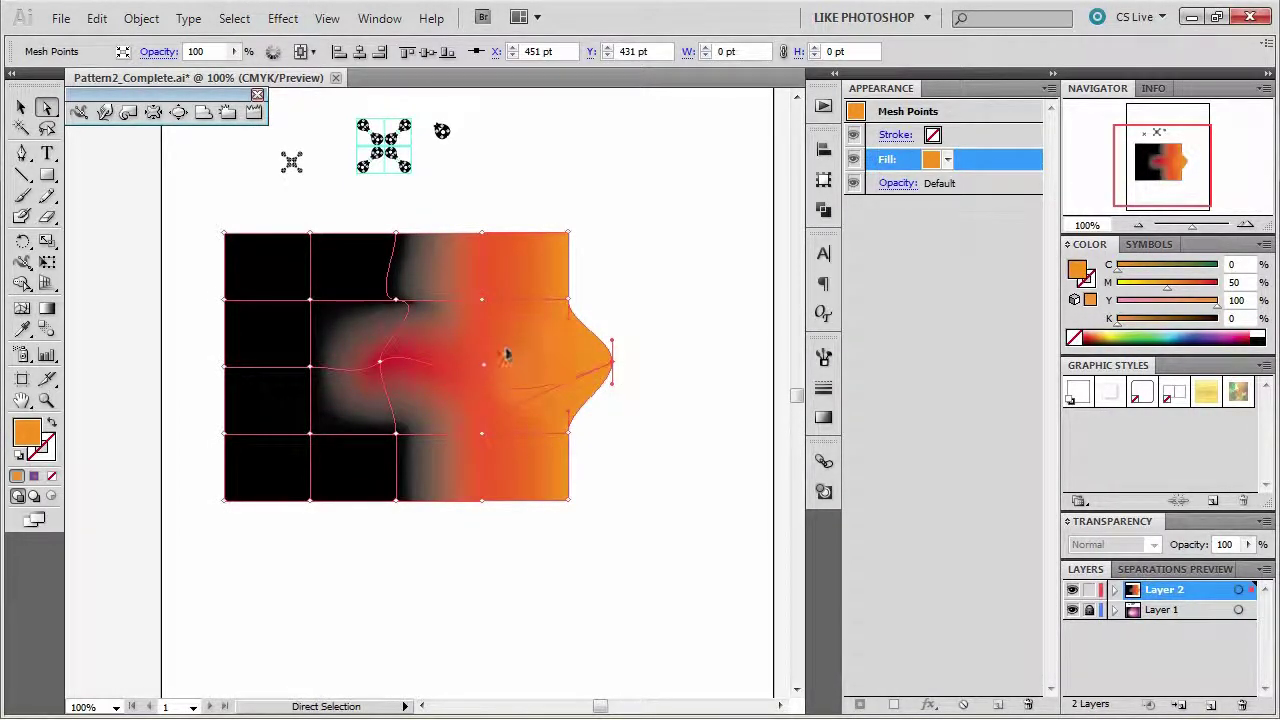
pyautogui.moveTo(494, 371); pyautogui.dragTo(578, 380)
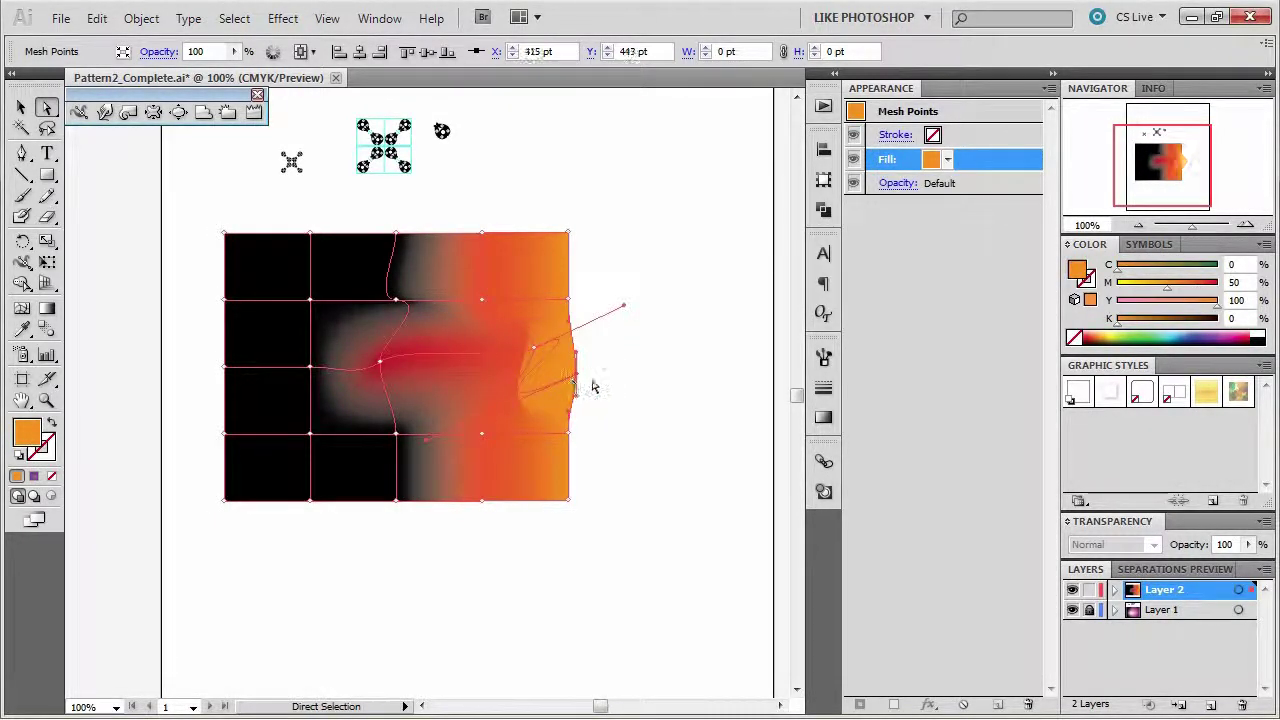
pyautogui.click(683, 240)
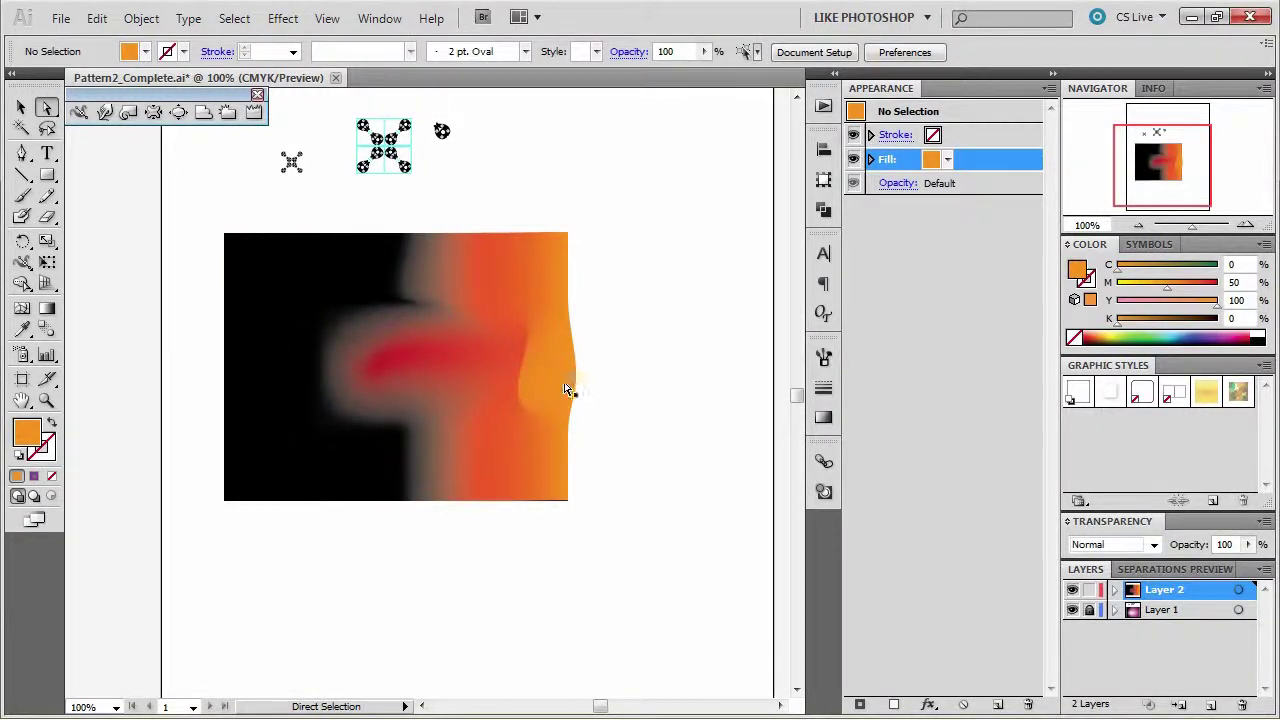
pyautogui.click(566, 388)
pyautogui.moveTo(578, 381); pyautogui.dragTo(603, 291)
pyautogui.click(595, 335)
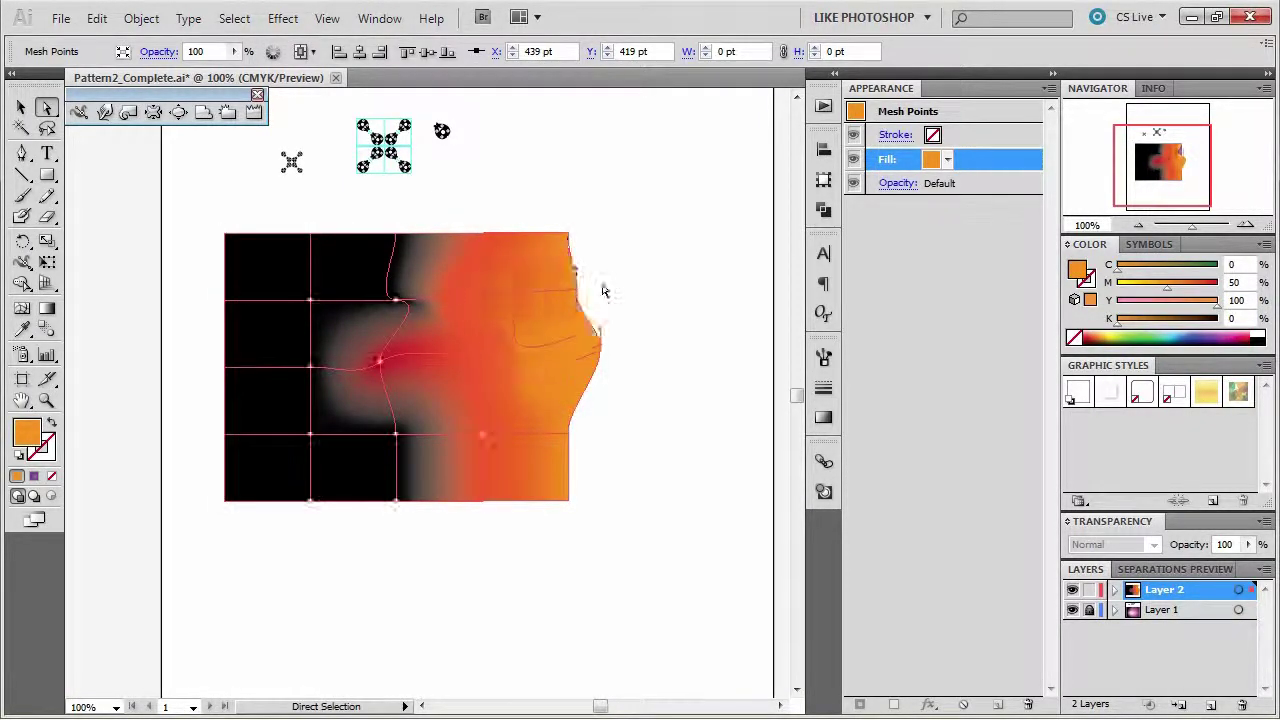
pyautogui.click(626, 249)
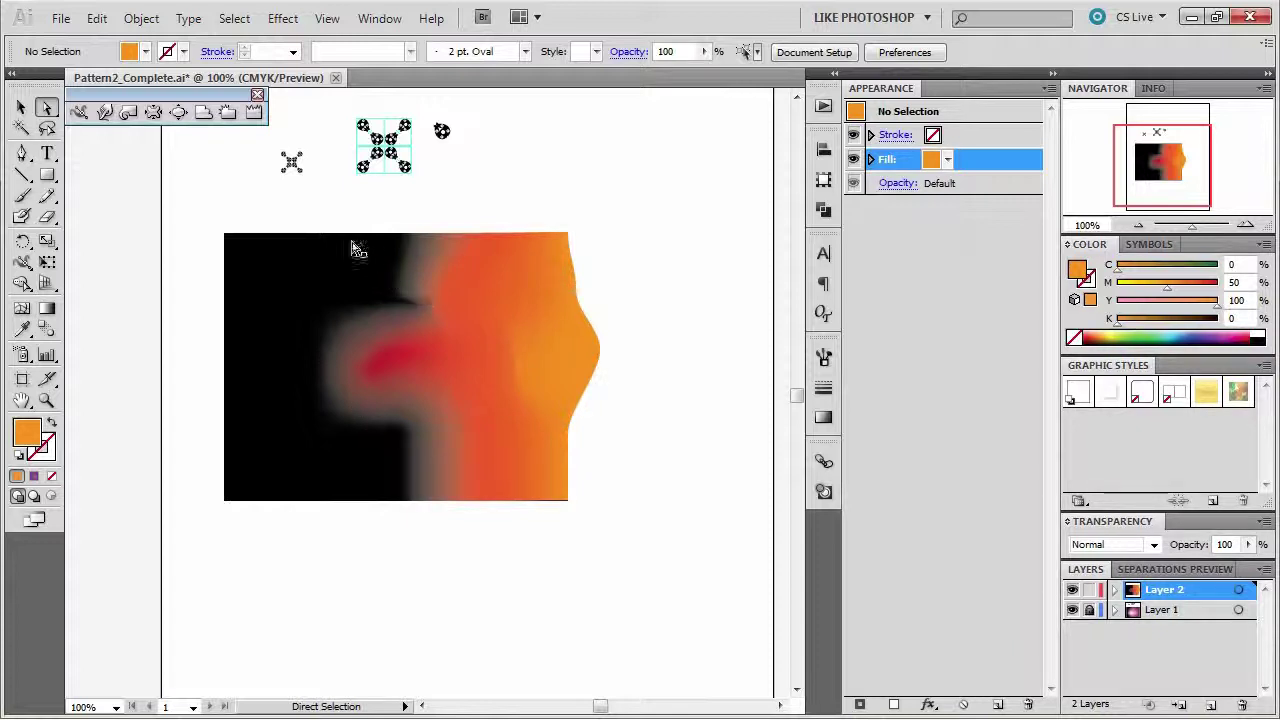
pyautogui.click(314, 262)
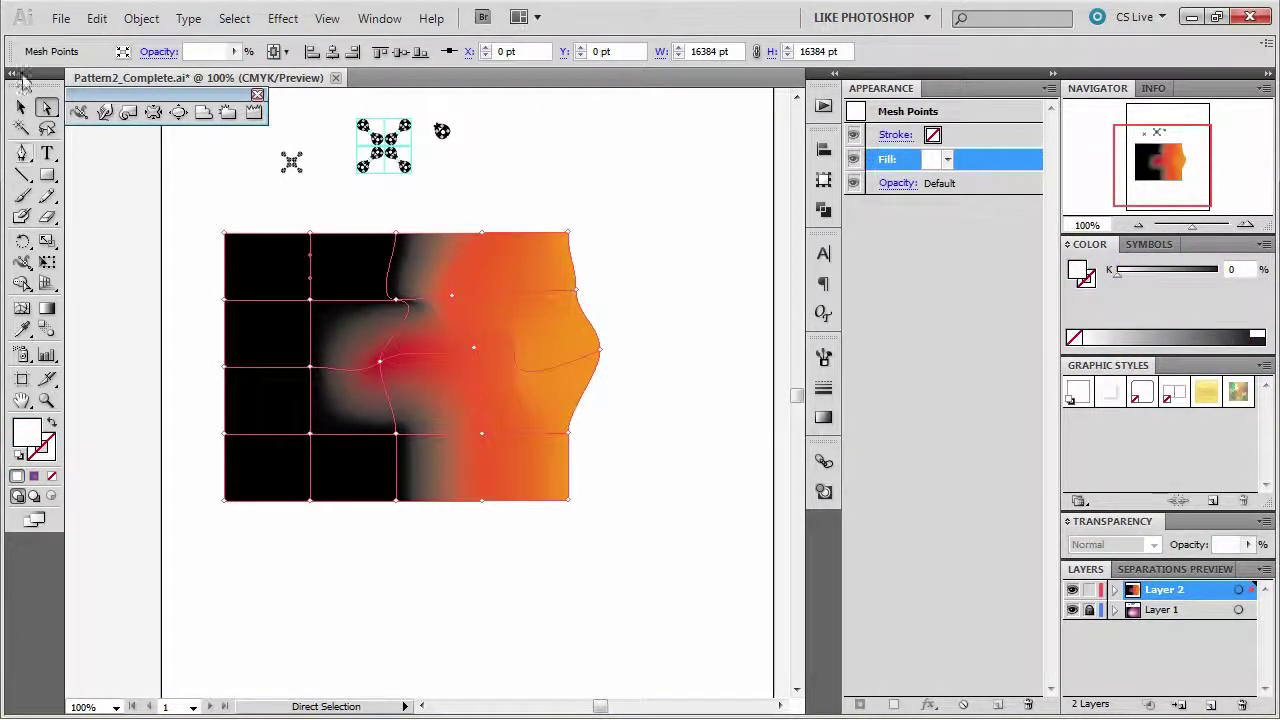
pyautogui.click(47, 130)
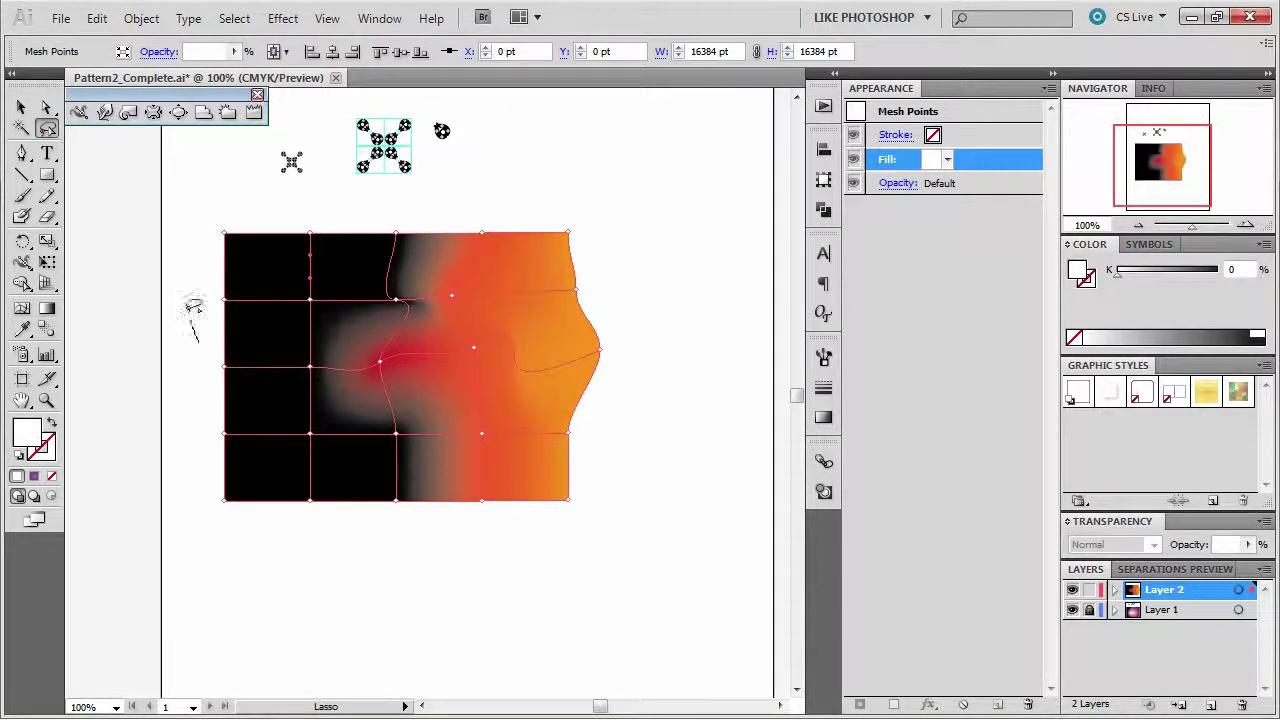
# Lasso the upper-left mesh points, fill them red and set their opacity to 0%.
pyautogui.moveTo(197, 338)
pyautogui.mouseDown()
pyautogui.moveTo(238, 196)
pyautogui.moveTo(308, 201)
pyautogui.moveTo(360, 271)
pyautogui.moveTo(316, 357)
pyautogui.moveTo(325, 402)
pyautogui.moveTo(237, 412)
pyautogui.moveTo(200, 349)
pyautogui.mouseUp()
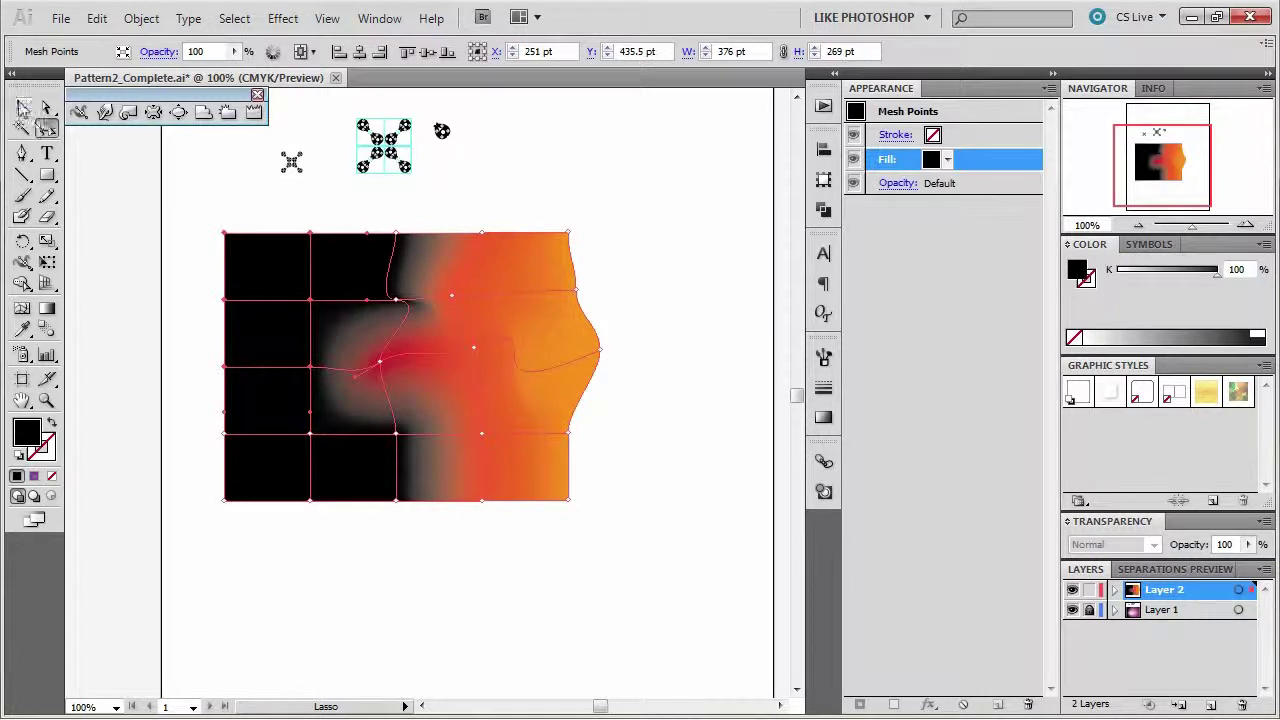
pyautogui.click(47, 107)
pyautogui.click(948, 161)
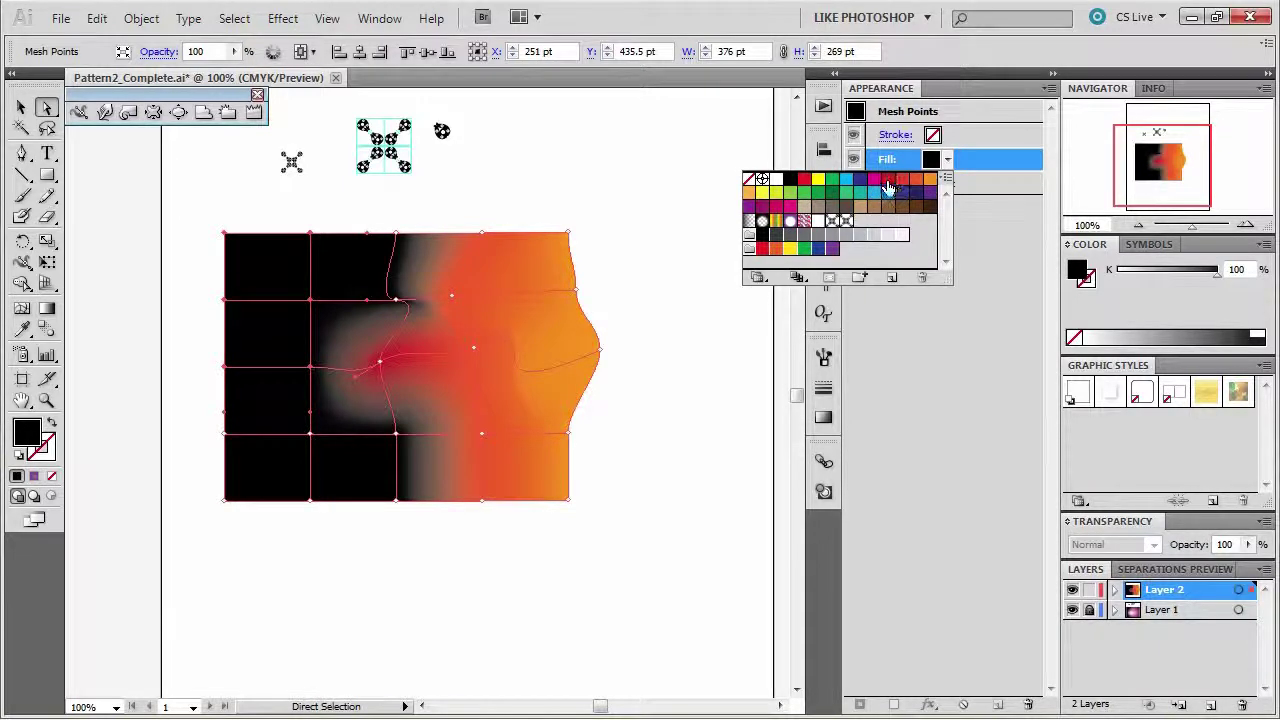
pyautogui.click(889, 183)
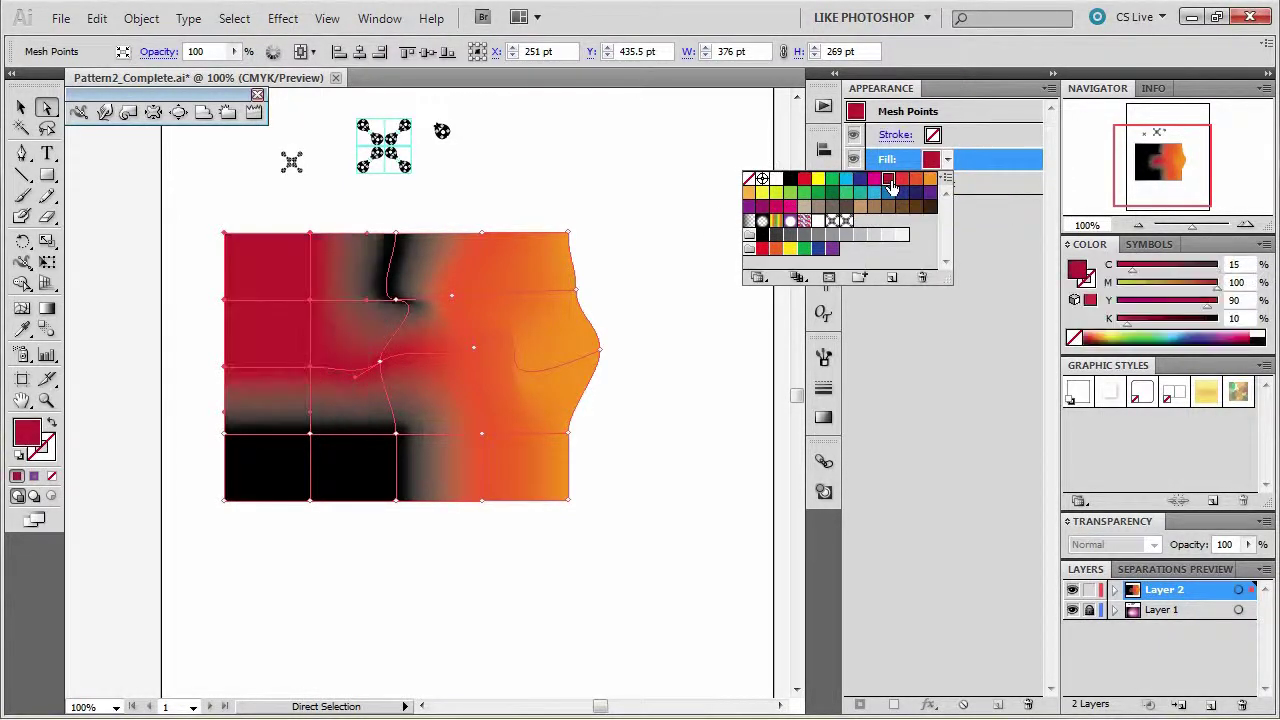
pyautogui.click(968, 163)
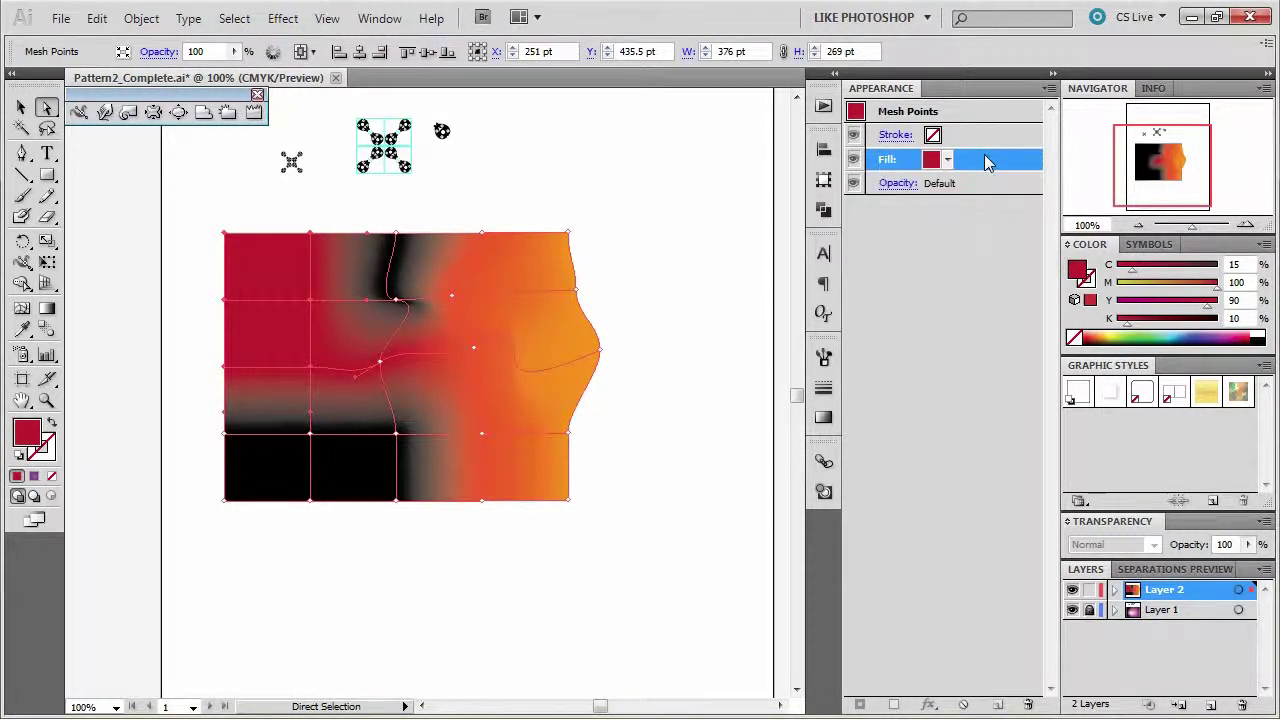
pyautogui.click(897, 183)
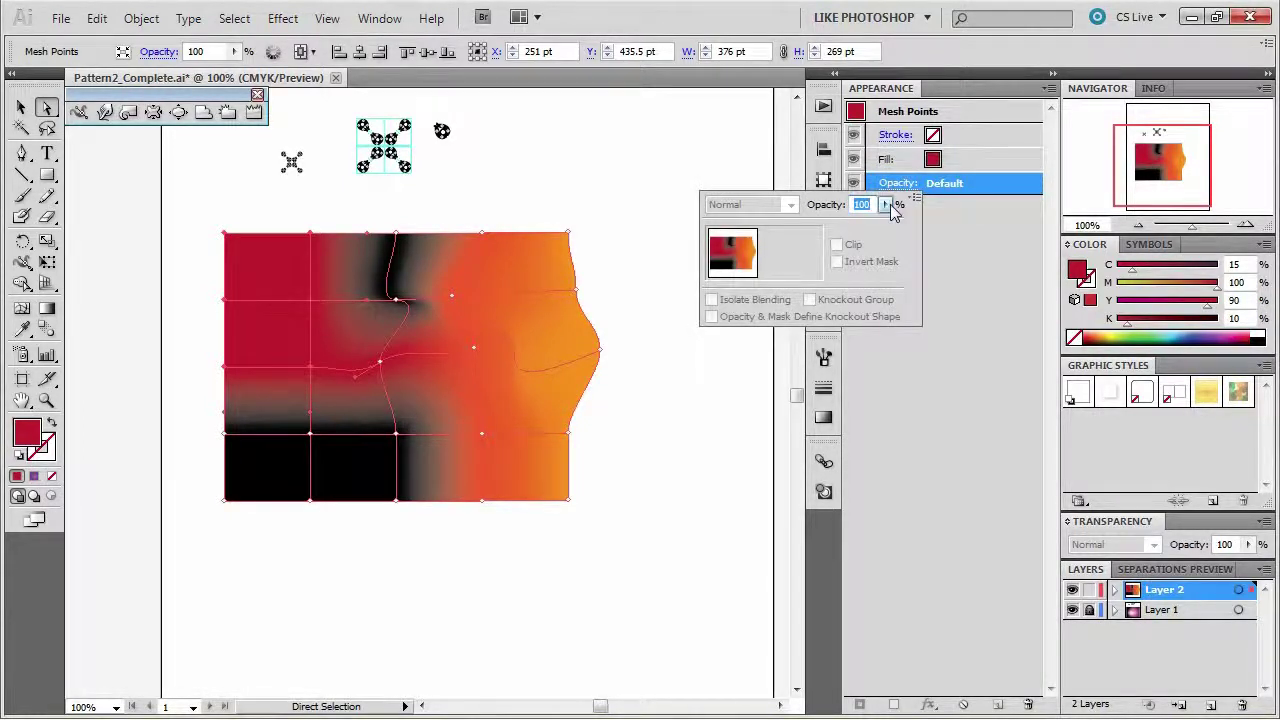
pyautogui.click(885, 204)
pyautogui.moveTo(884, 224); pyautogui.dragTo(752, 240)
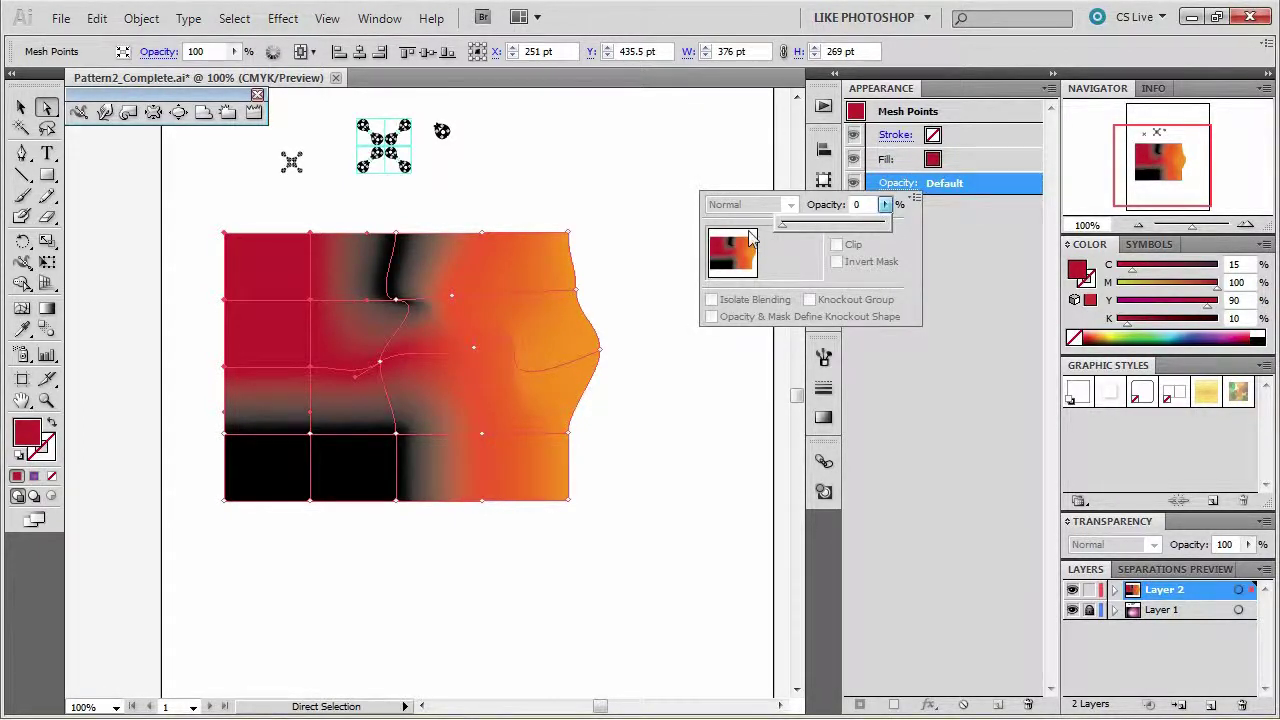
pyautogui.click(606, 192)
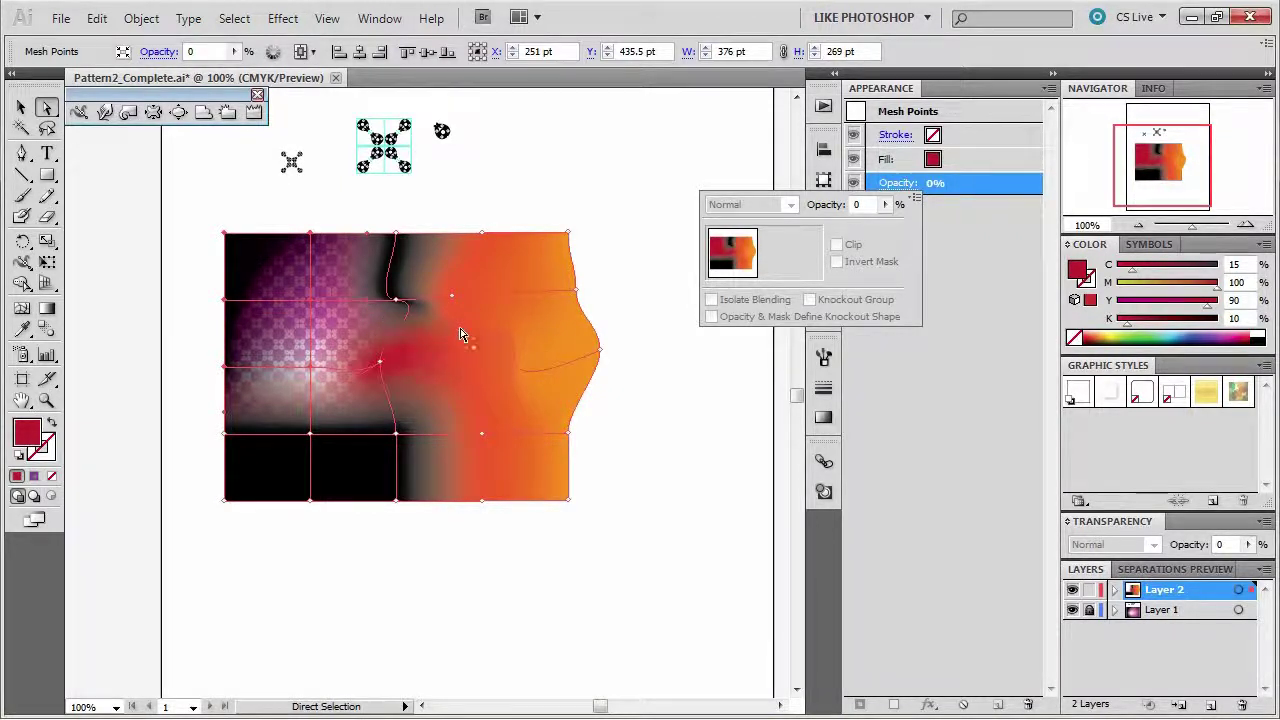
# Select a point on the lower mesh line and set its opacity to 0%.
pyautogui.click(313, 442)
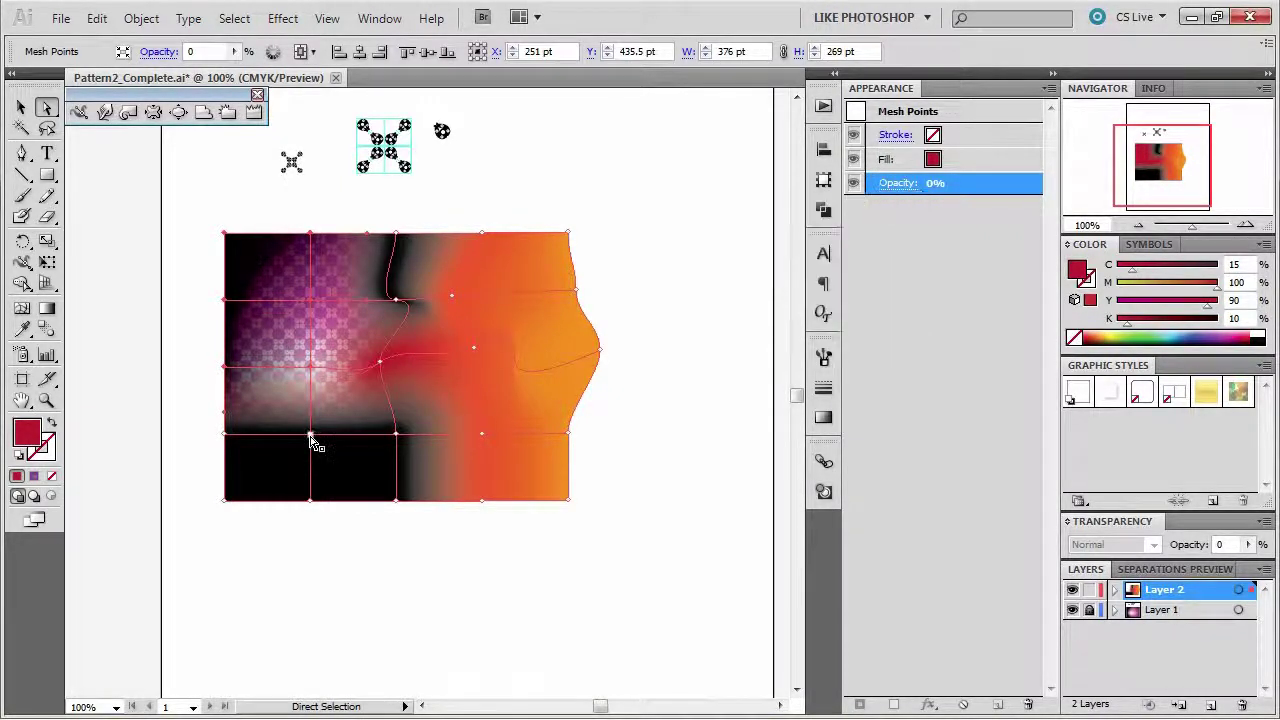
pyautogui.click(326, 528)
pyautogui.click(311, 501)
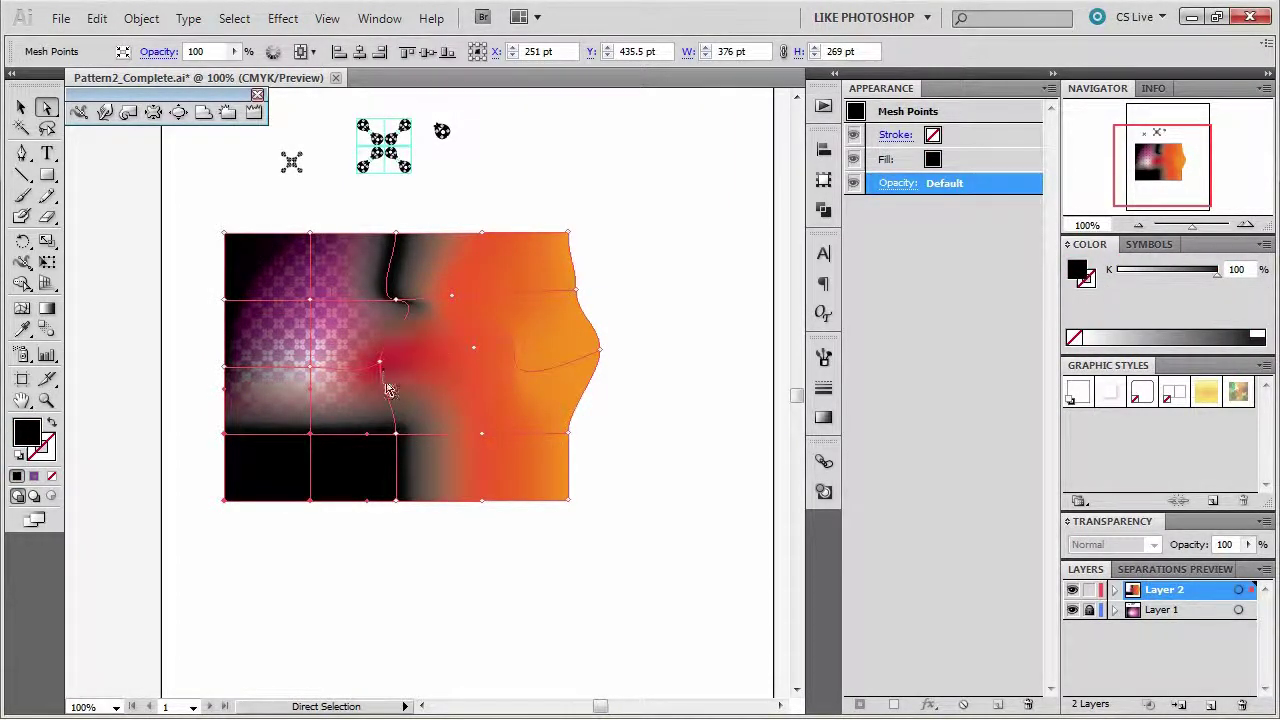
pyautogui.click(397, 436)
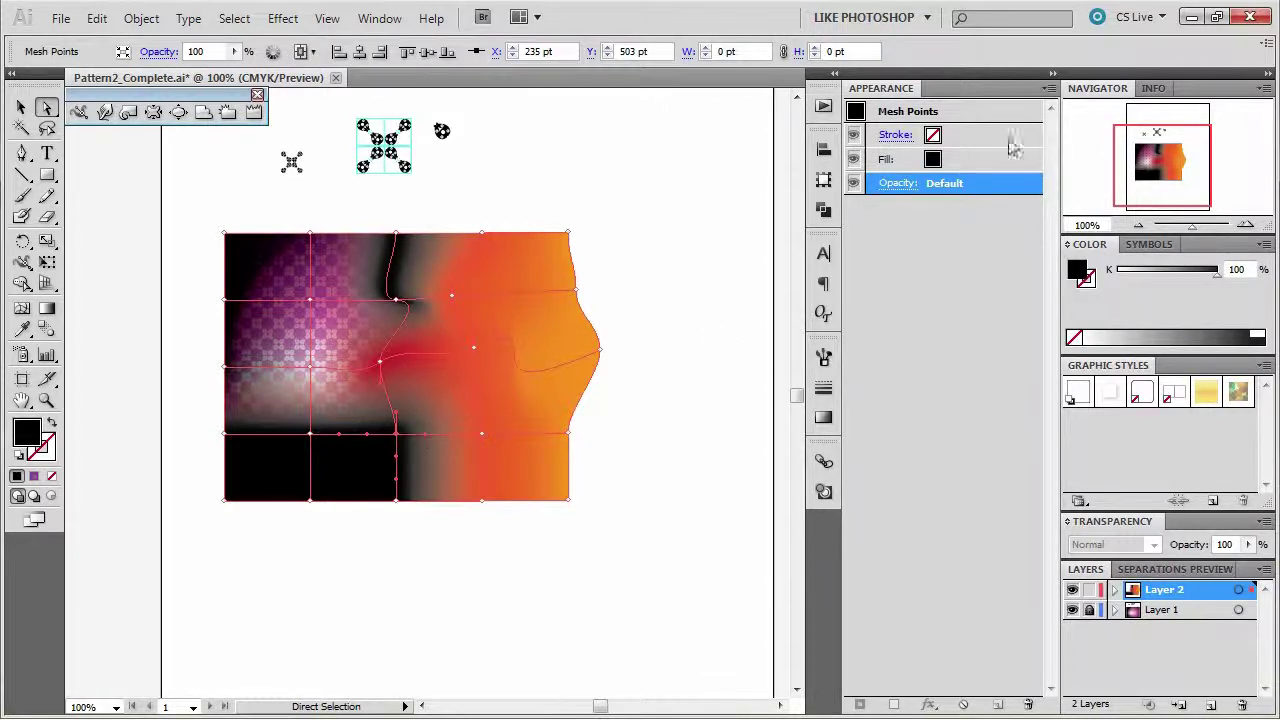
pyautogui.click(897, 183)
pyautogui.moveTo(886, 204); pyautogui.dragTo(390, 374)
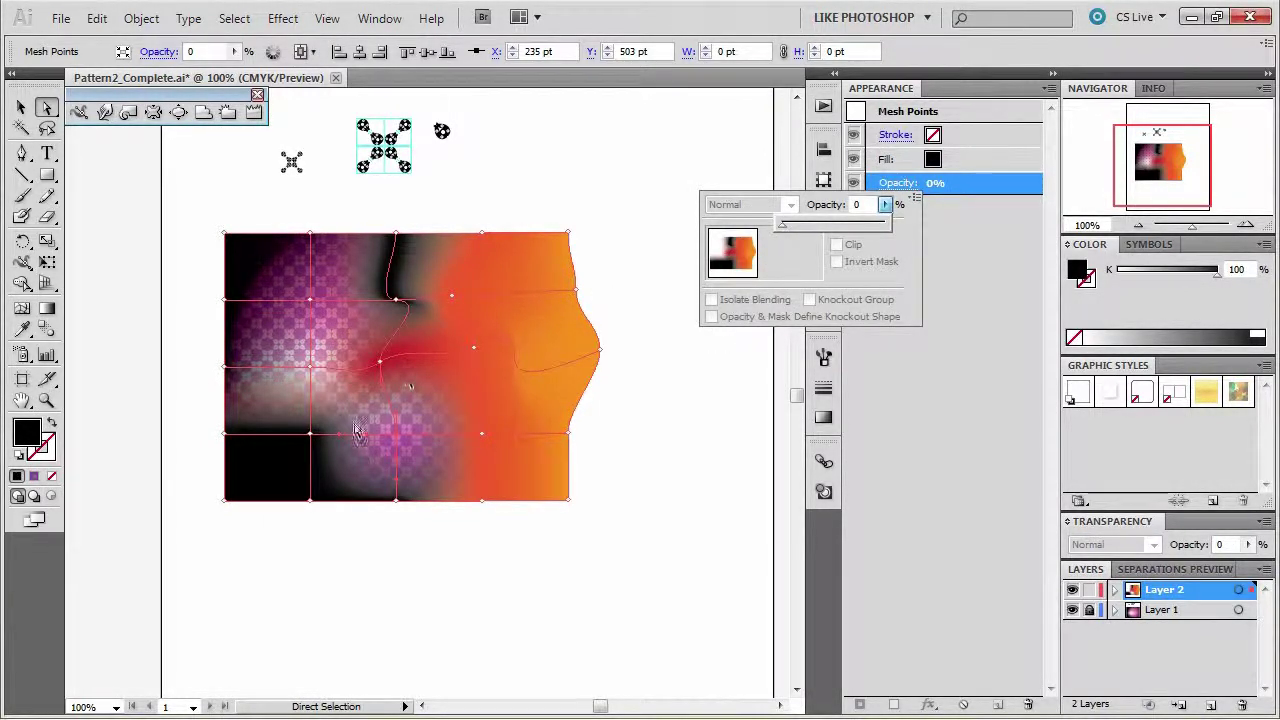
pyautogui.click(886, 204)
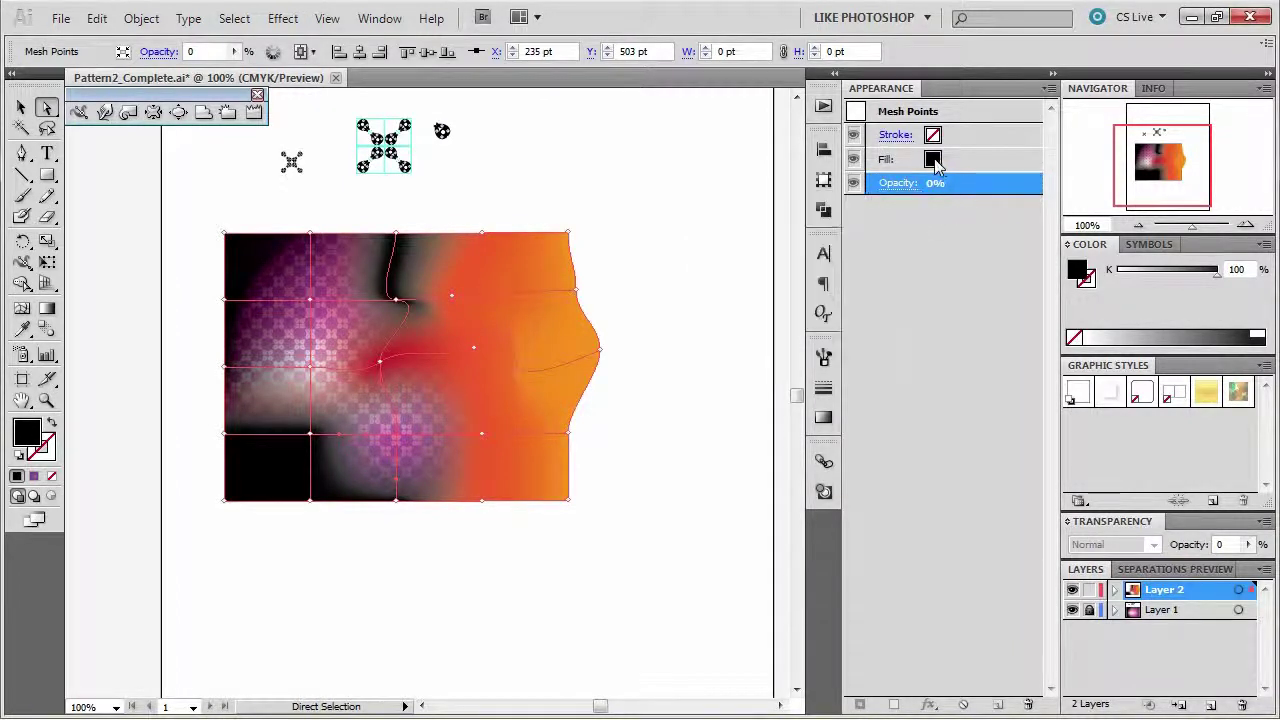
# Fill that transparent lower point orange-red.
pyautogui.click(948, 162)
pyautogui.click(948, 162)
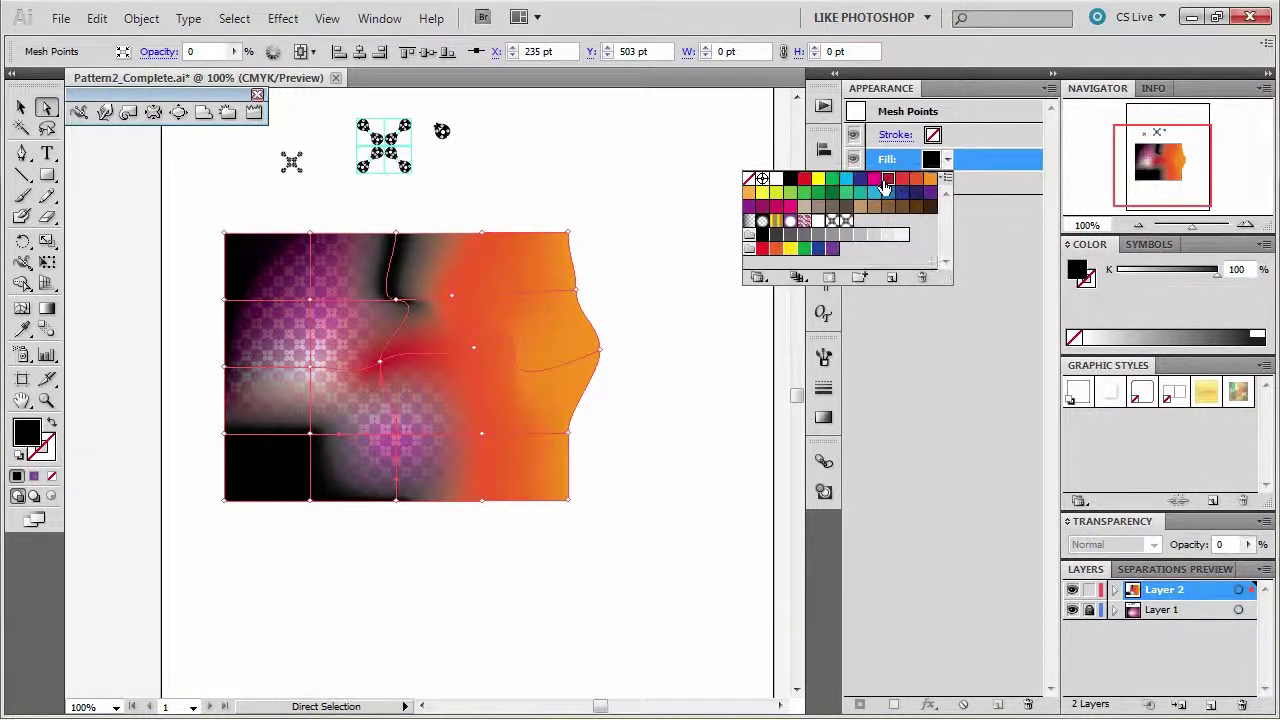
pyautogui.click(887, 180)
pyautogui.click(915, 180)
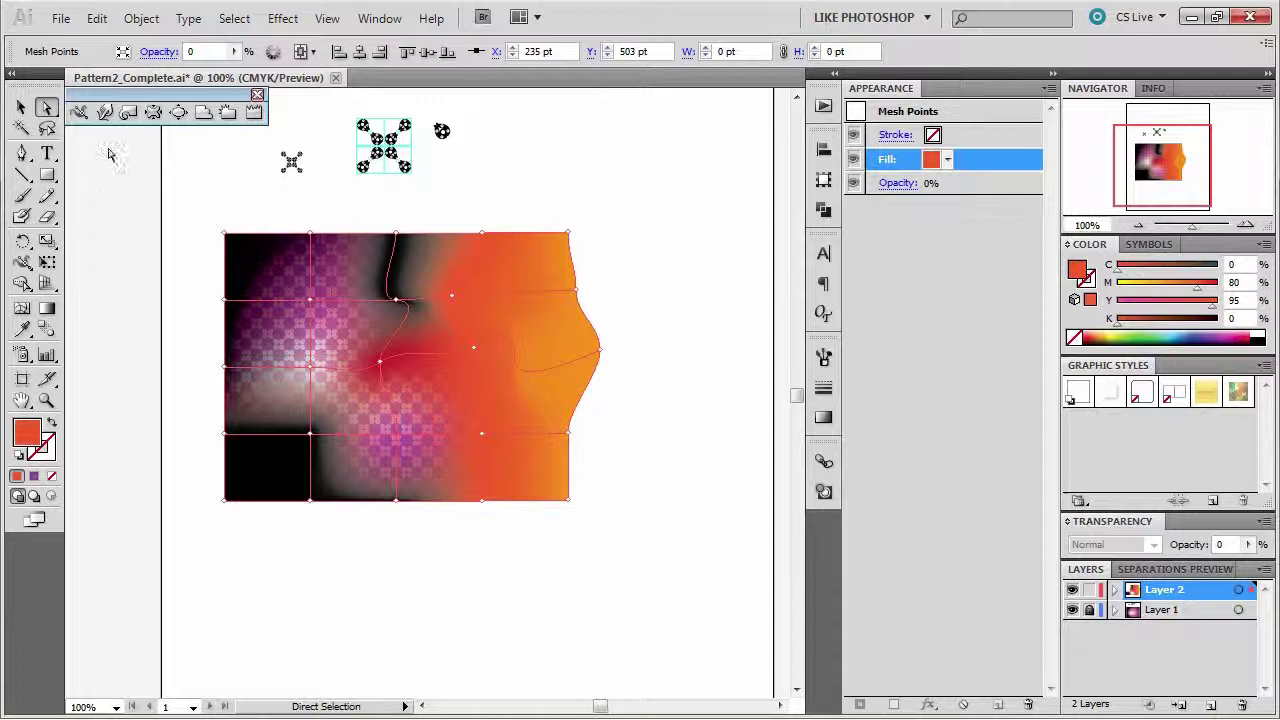
pyautogui.click(47, 128)
pyautogui.moveTo(189, 476)
pyautogui.mouseDown()
pyautogui.moveTo(191, 448)
pyautogui.moveTo(304, 405)
pyautogui.moveTo(390, 445)
pyautogui.moveTo(395, 550)
pyautogui.moveTo(185, 500)
pyautogui.moveTo(188, 478)
pyautogui.mouseUp()
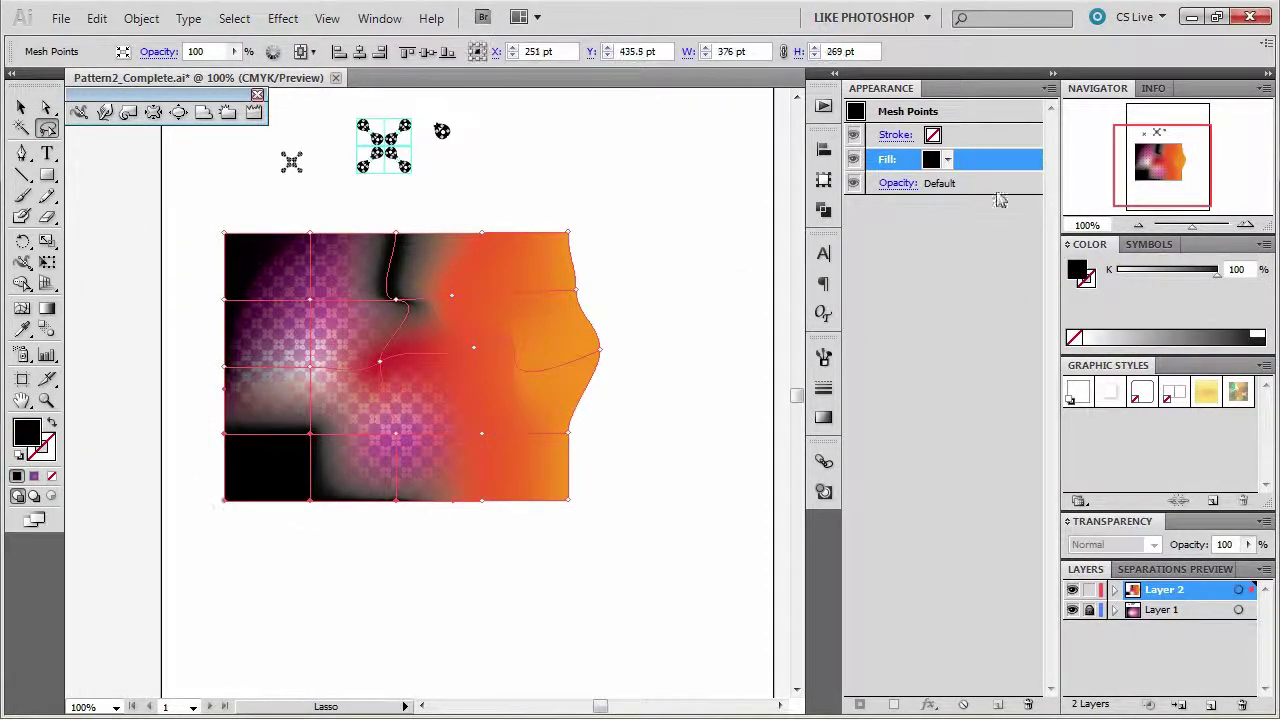
# Fill the selected lower-left mesh points yellow and drop their opacity to 0%.
pyautogui.click(947, 162)
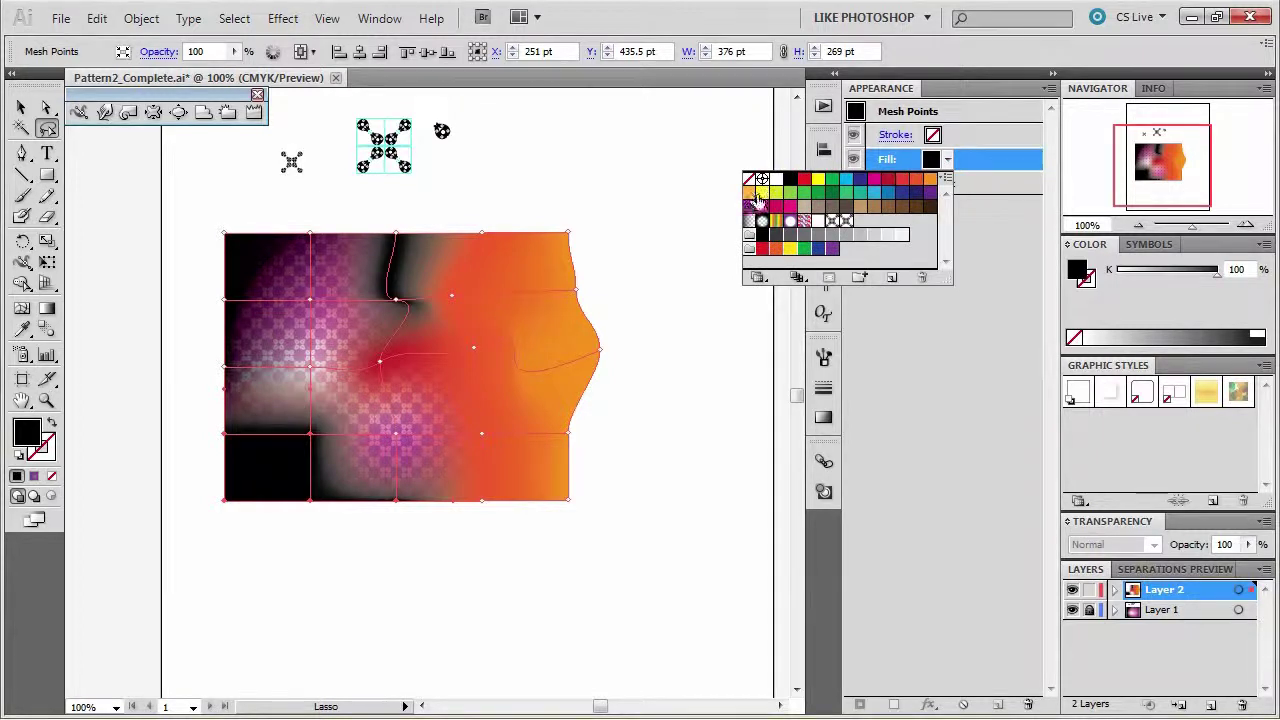
pyautogui.click(762, 193)
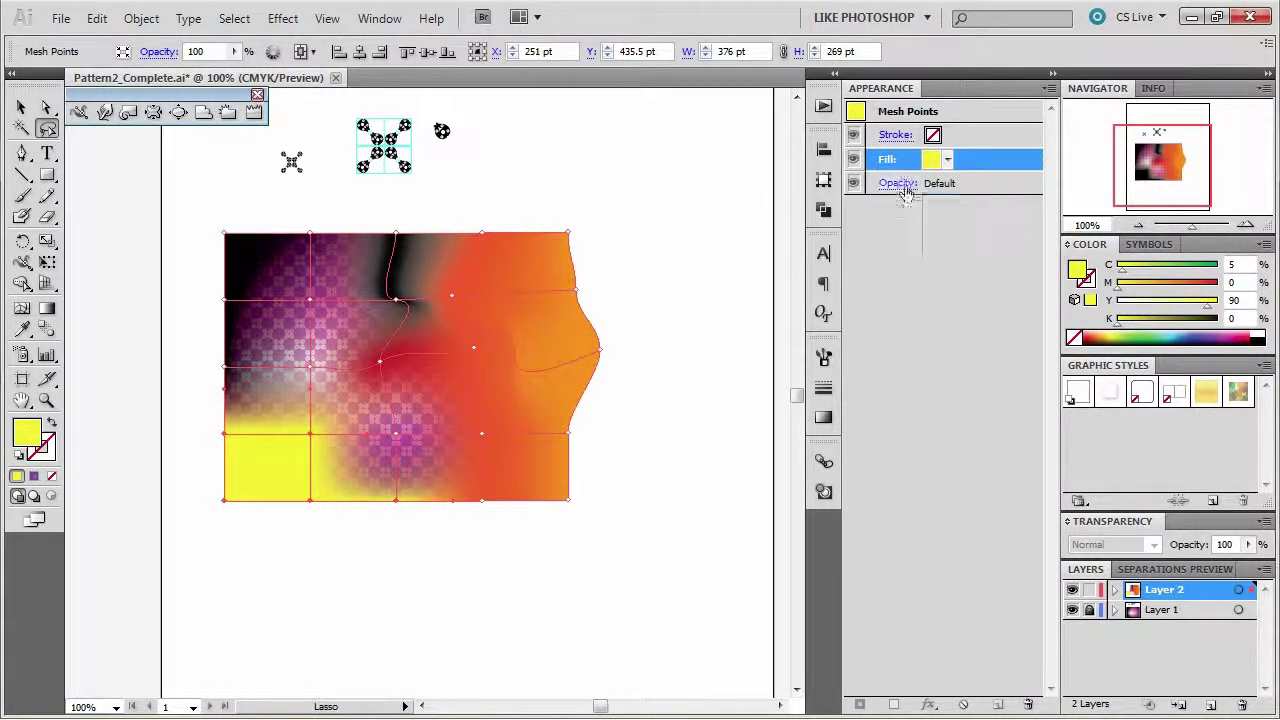
pyautogui.click(898, 183)
pyautogui.click(885, 204)
pyautogui.moveTo(871, 218); pyautogui.dragTo(770, 244)
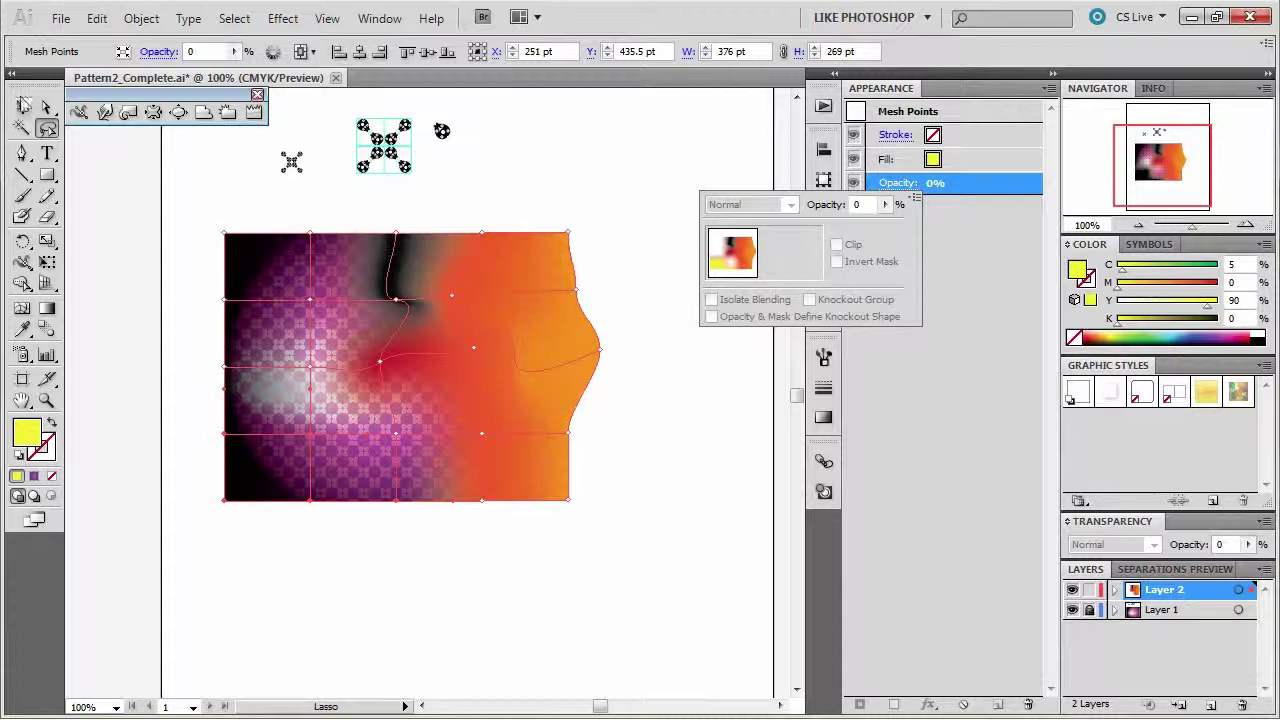
pyautogui.click(634, 234)
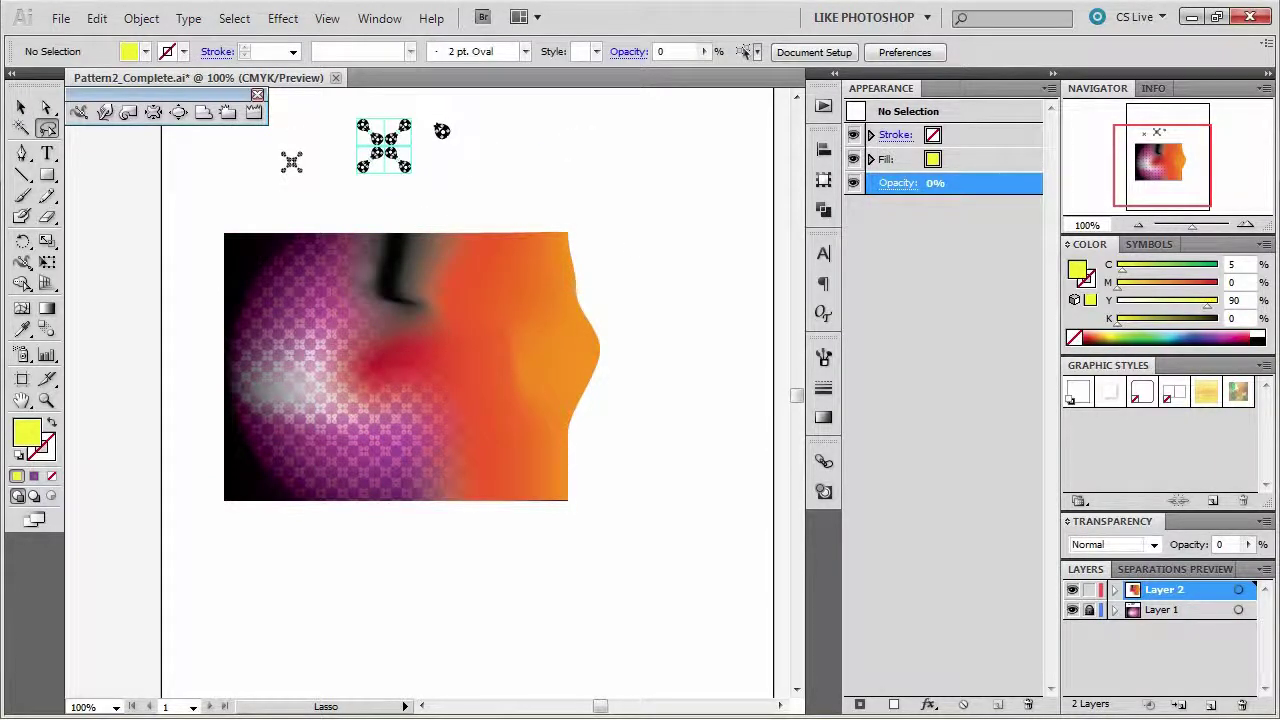
pyautogui.click(20, 107)
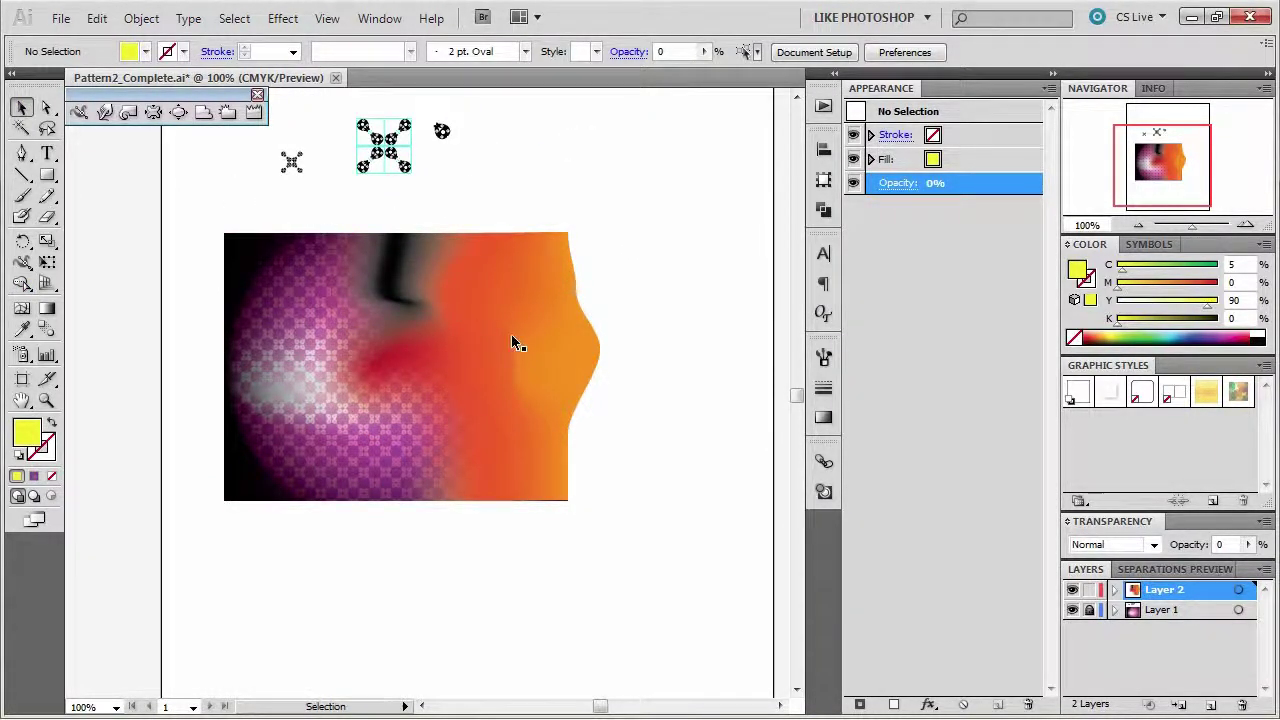
# Add a mesh point at the orange right edge with the Mesh Tool and drag it left.
pyautogui.click(512, 371)
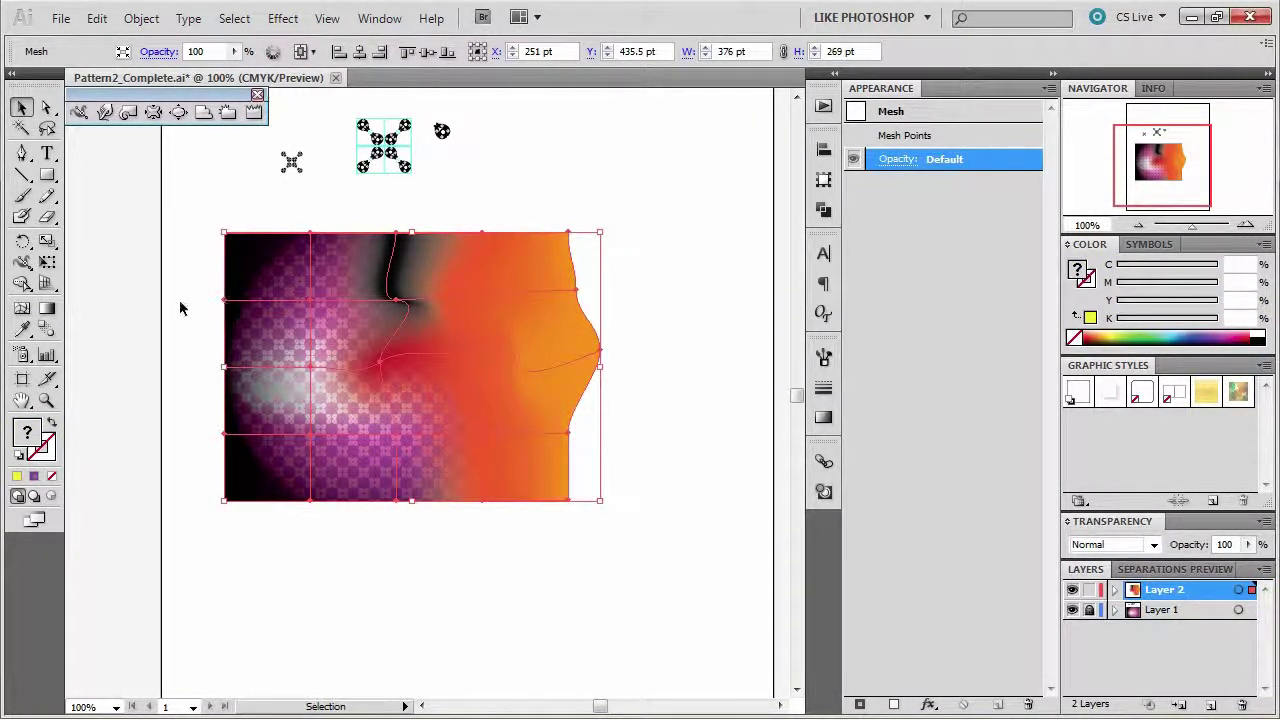
pyautogui.click(22, 310)
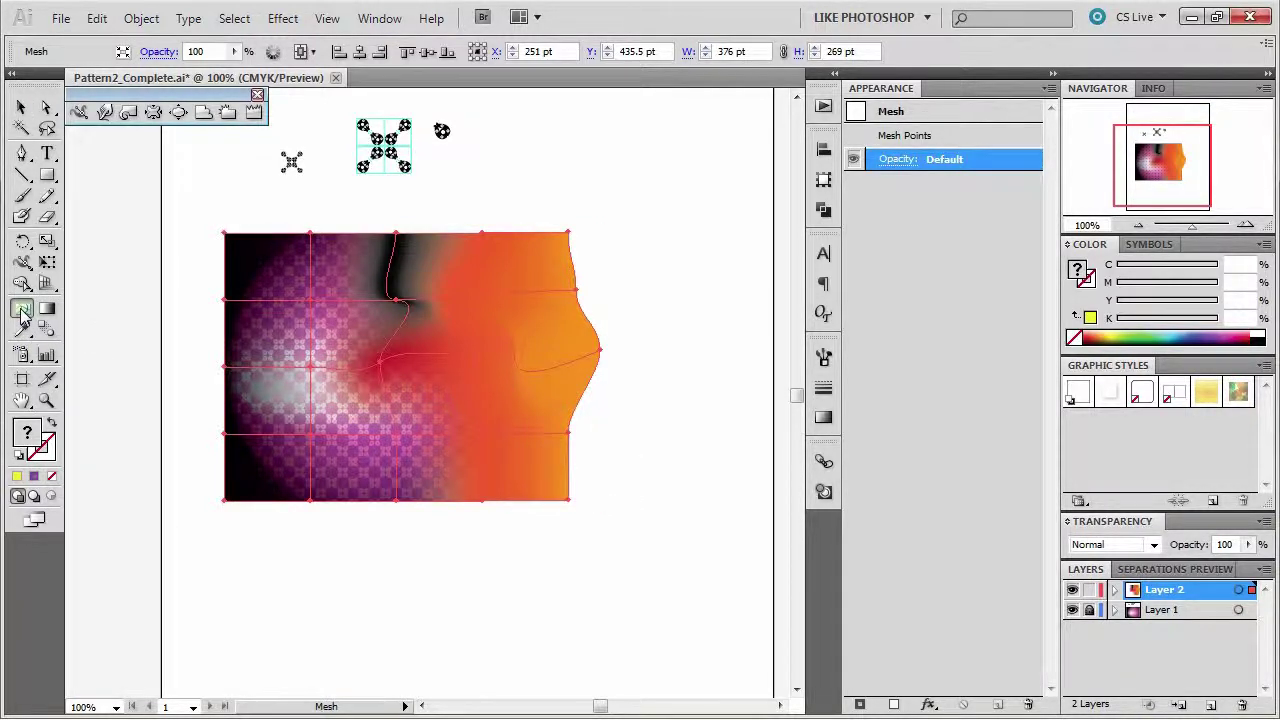
pyautogui.click(563, 370)
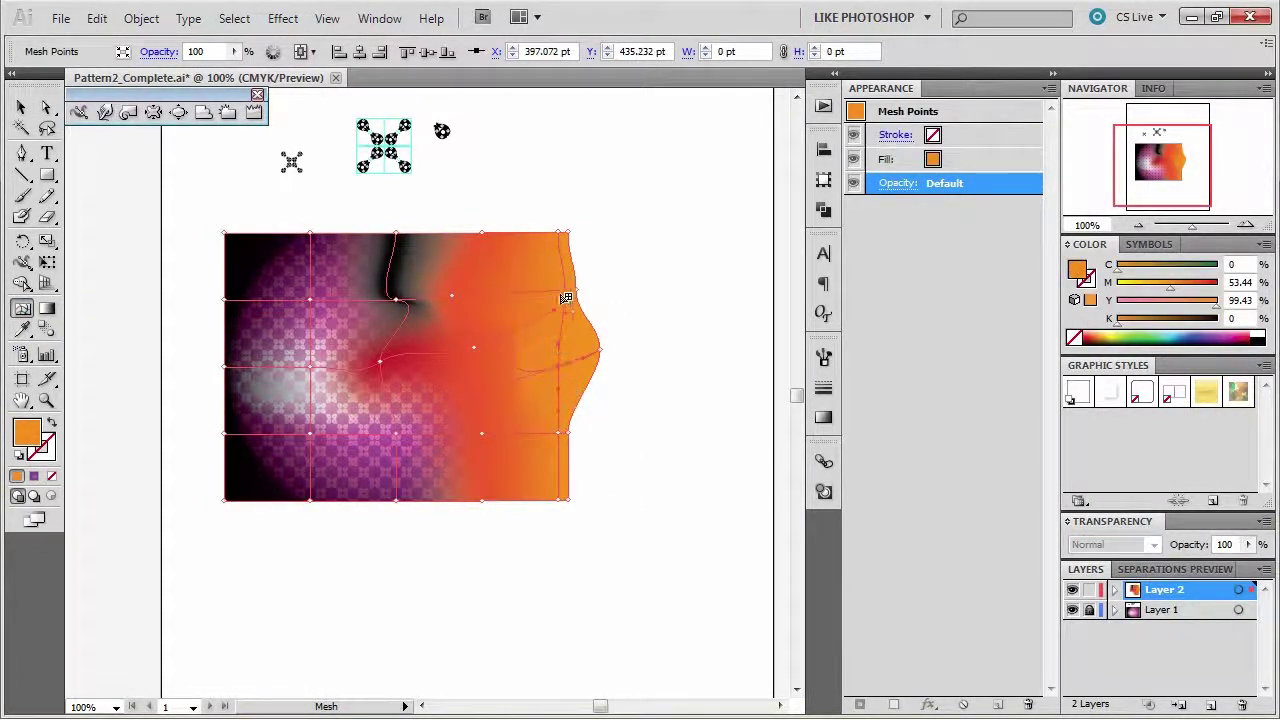
pyautogui.click(22, 107)
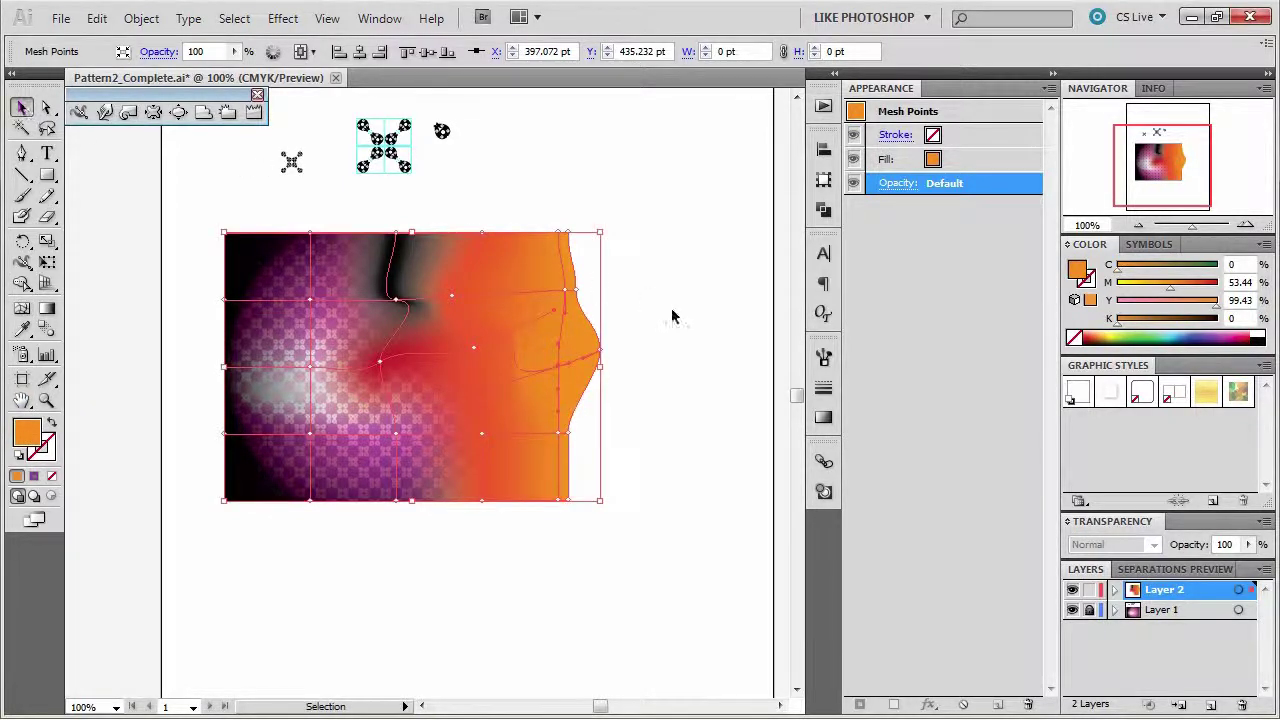
pyautogui.click(46, 107)
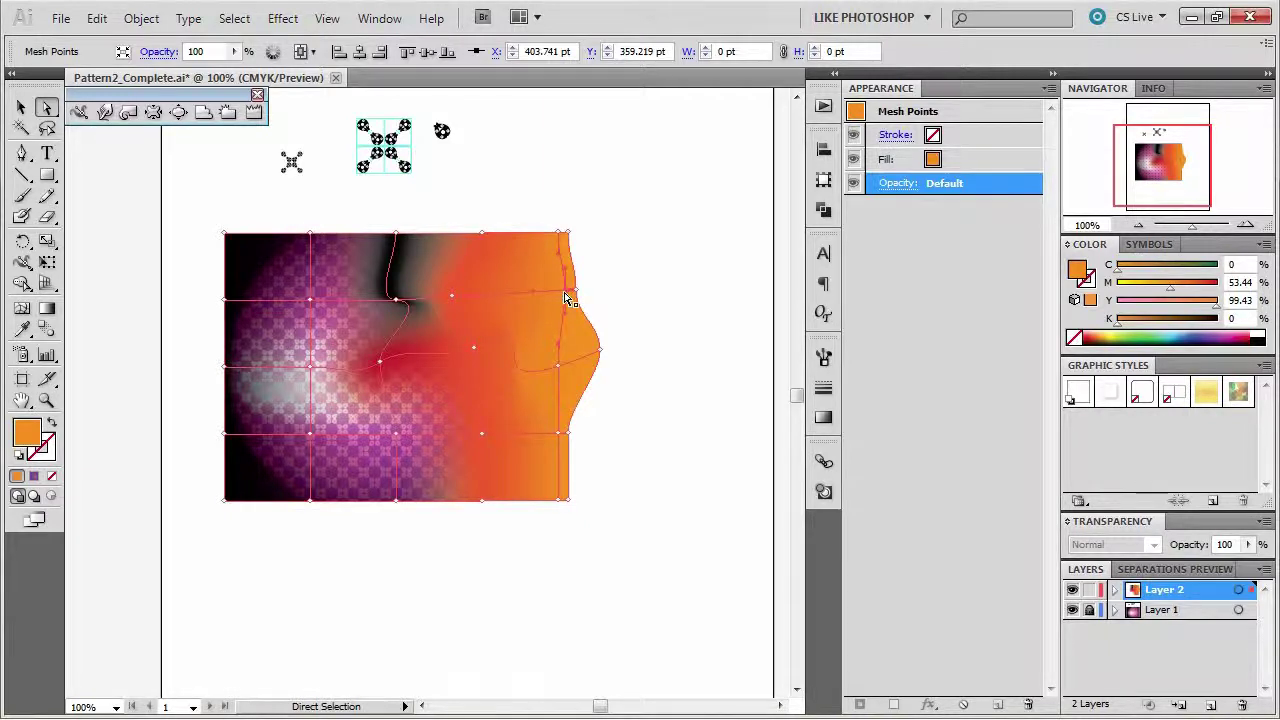
pyautogui.moveTo(563, 294); pyautogui.dragTo(520, 283)
# Fill the new mesh point white for a highlight.
pyautogui.click(889, 159)
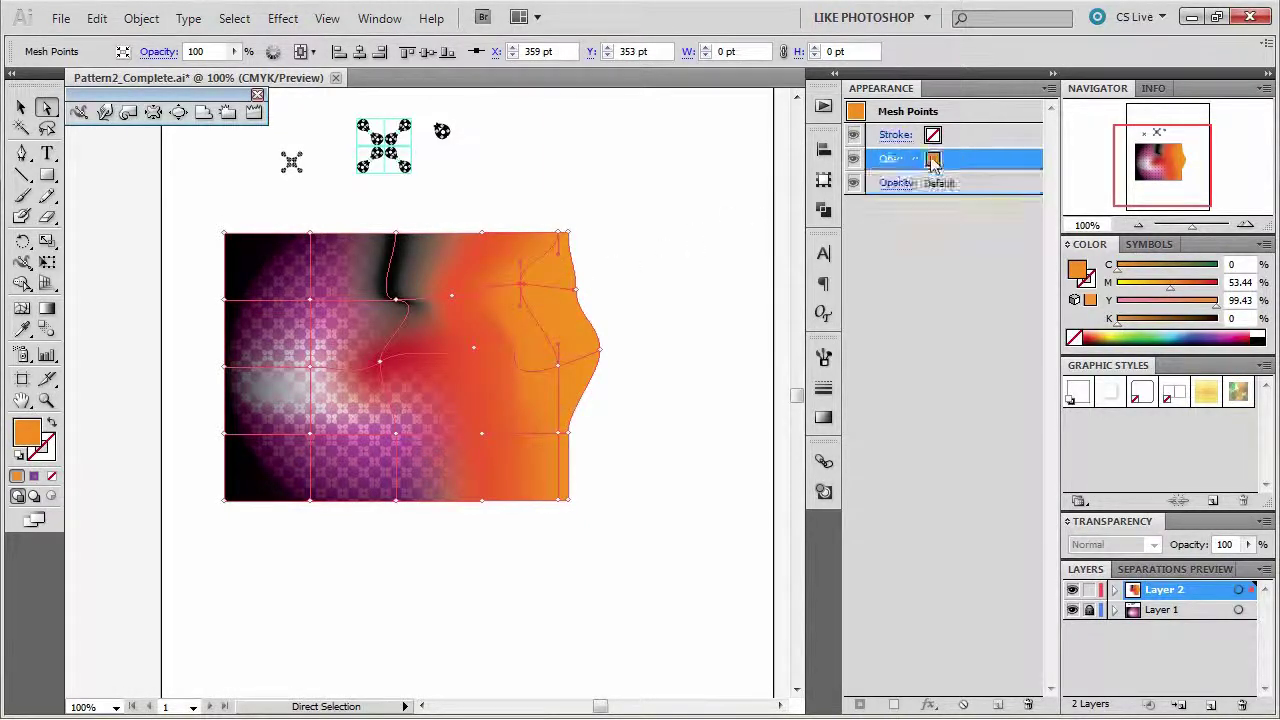
pyautogui.click(947, 159)
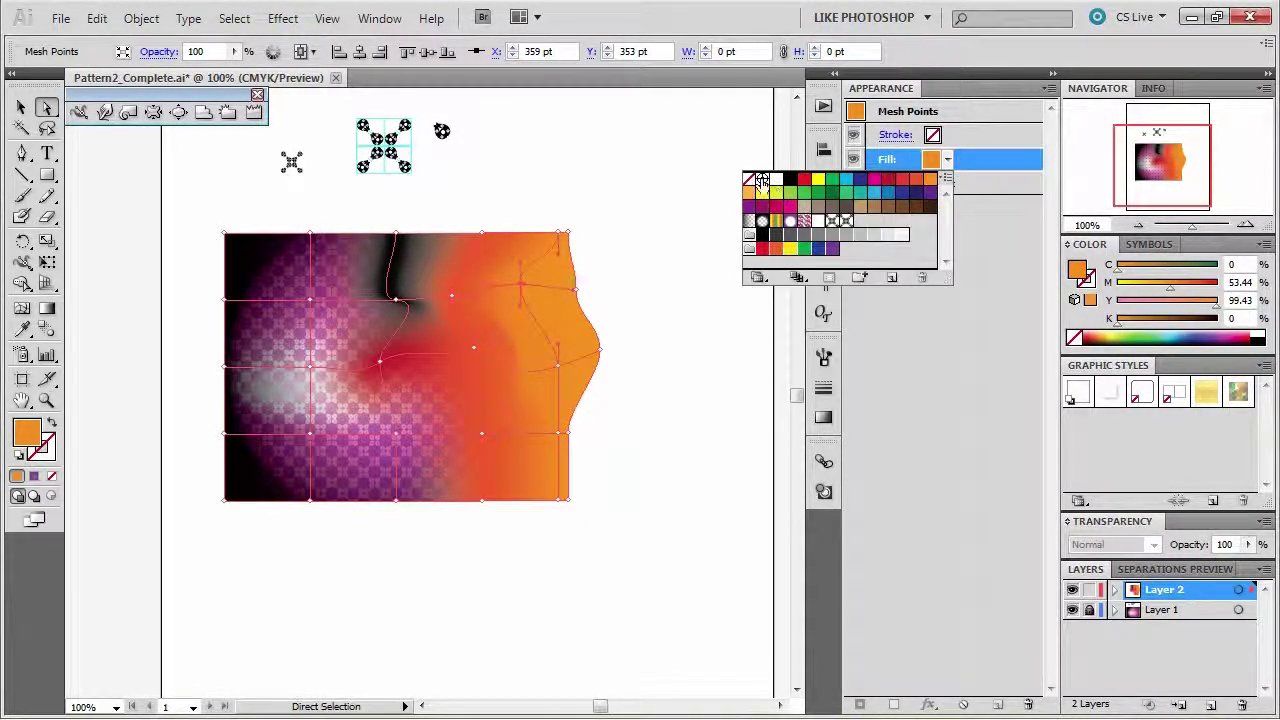
pyautogui.click(776, 178)
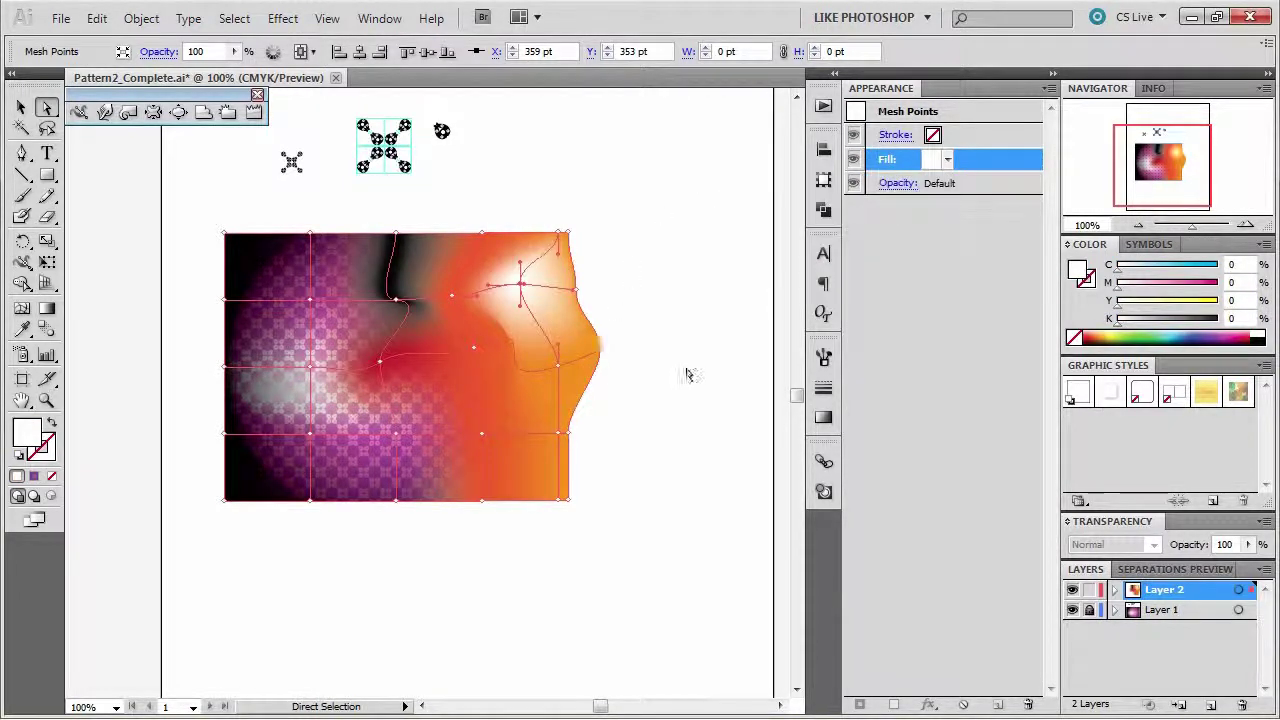
pyautogui.click(625, 472)
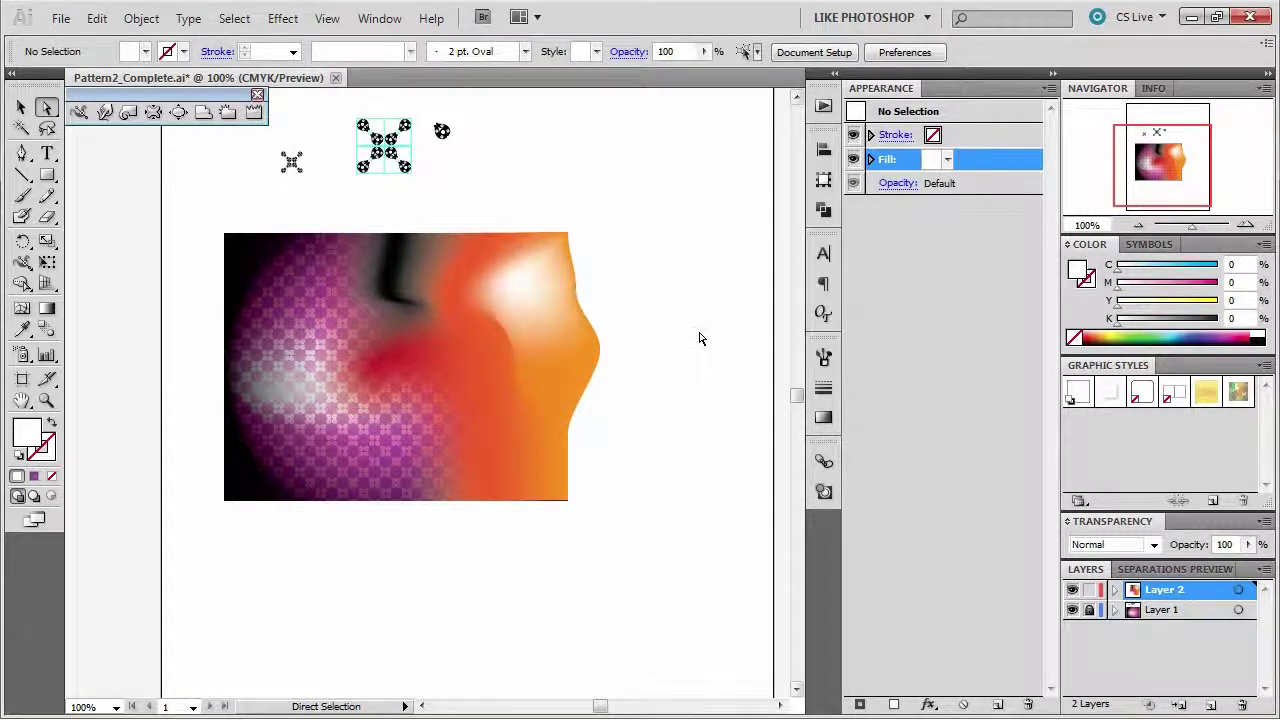
# Select the entire gradient mesh object with the Selection Tool.
pyautogui.click(520, 347)
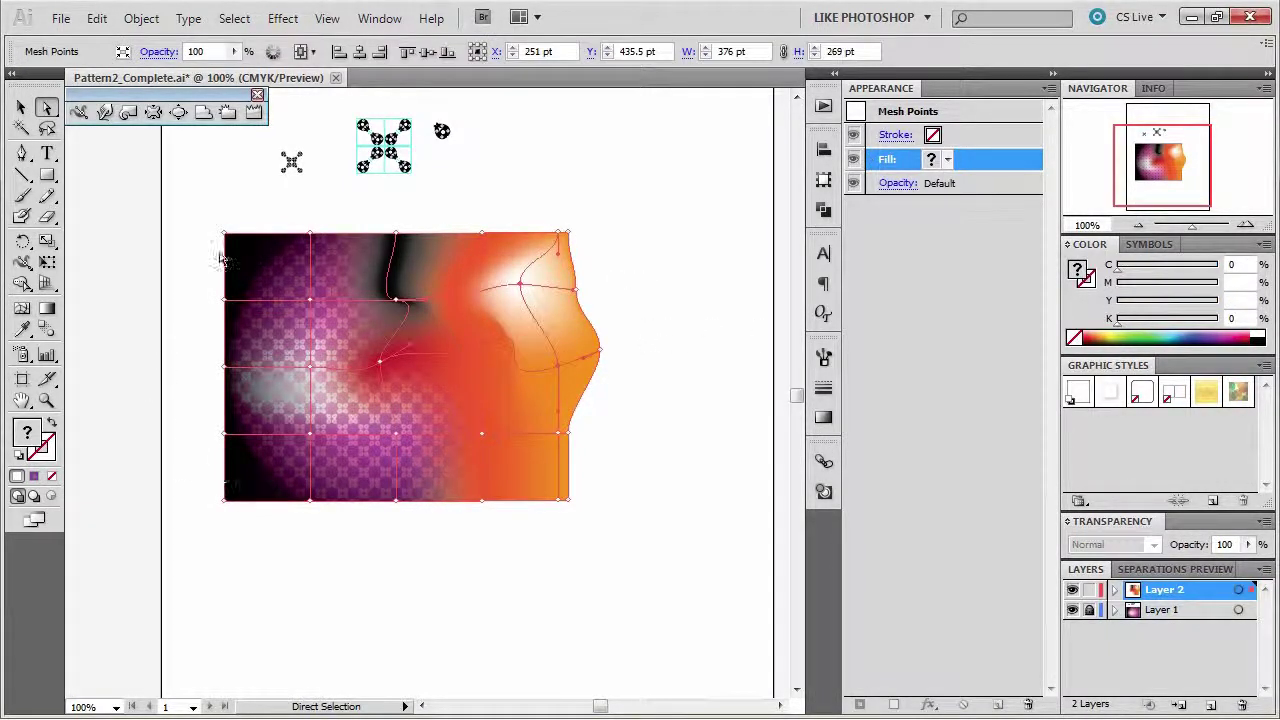
pyautogui.click(910, 186)
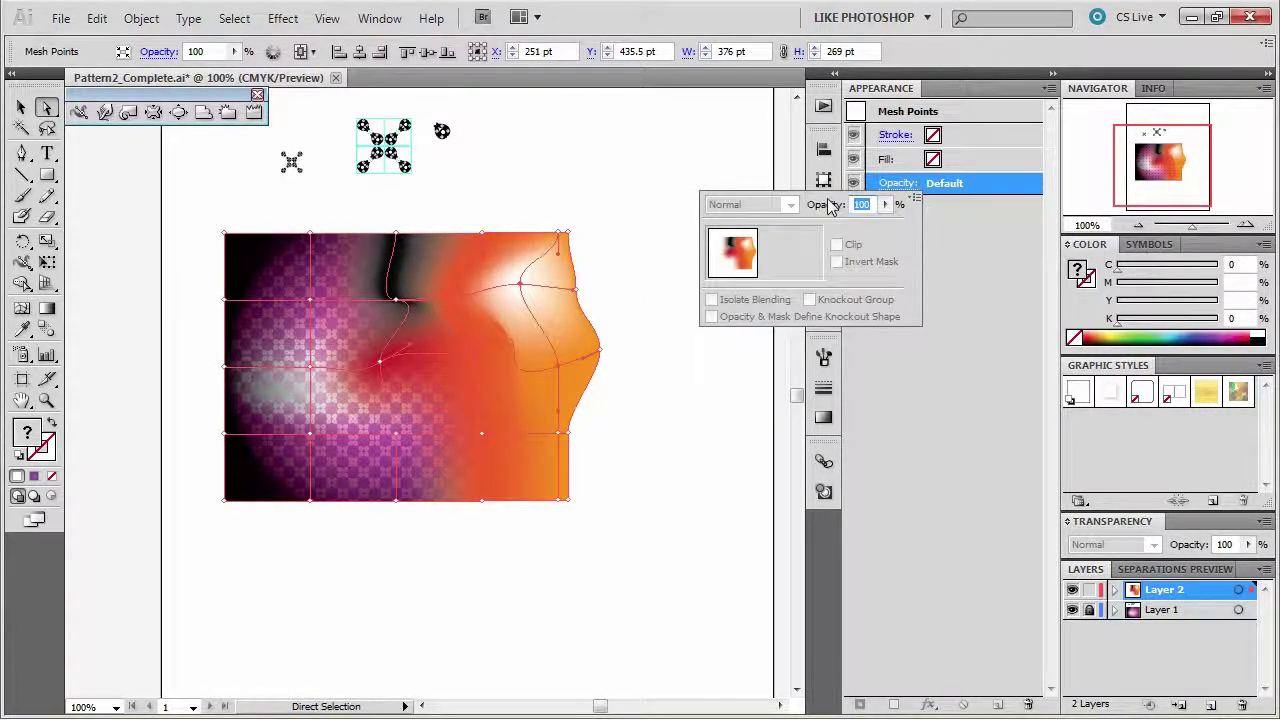
pyautogui.click(910, 186)
pyautogui.click(21, 110)
pyautogui.click(21, 107)
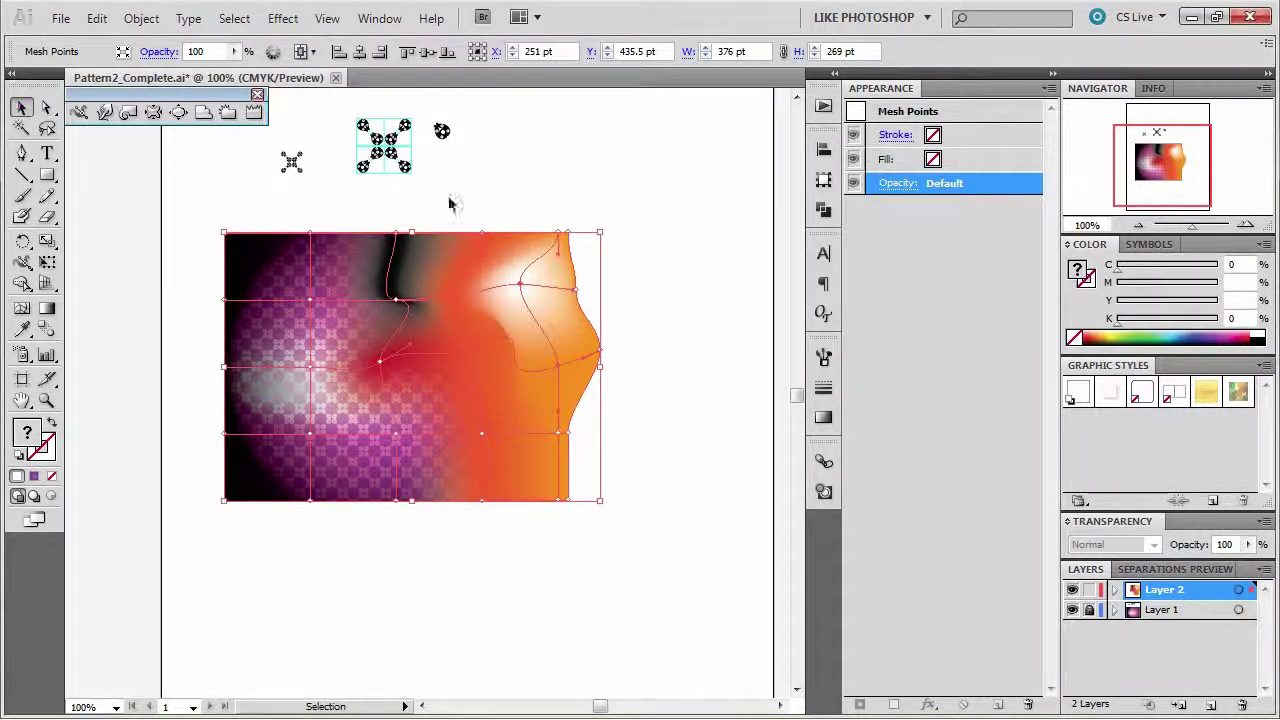
pyautogui.click(465, 328)
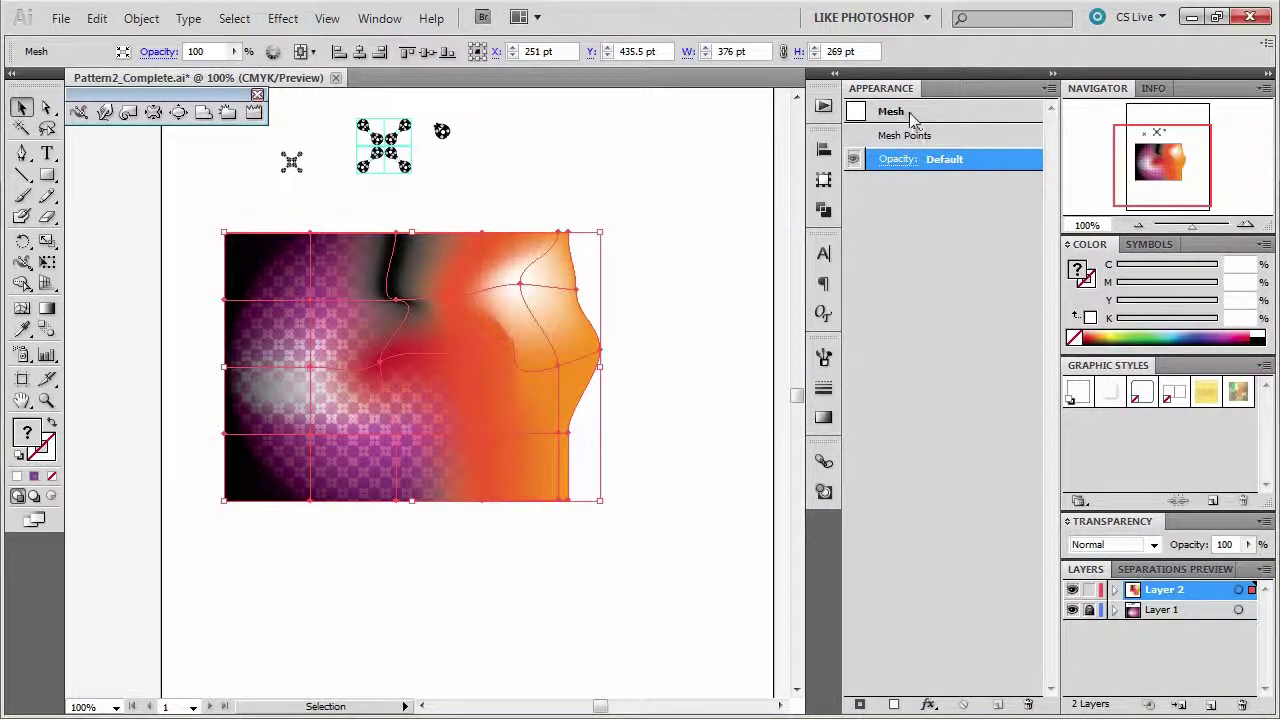
# Try the Overlay and then Lighten blend modes on the mesh, nudging it slightly aside.
pyautogui.click(888, 161)
pyautogui.click(790, 181)
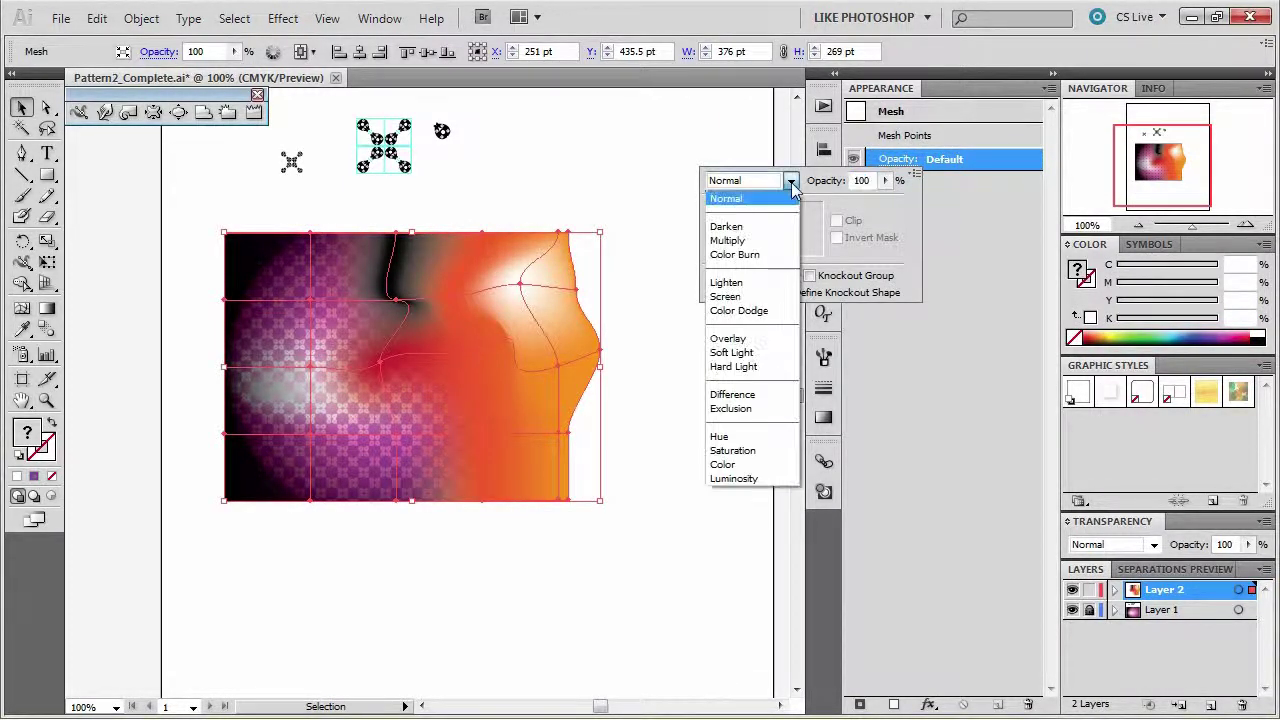
pyautogui.click(763, 342)
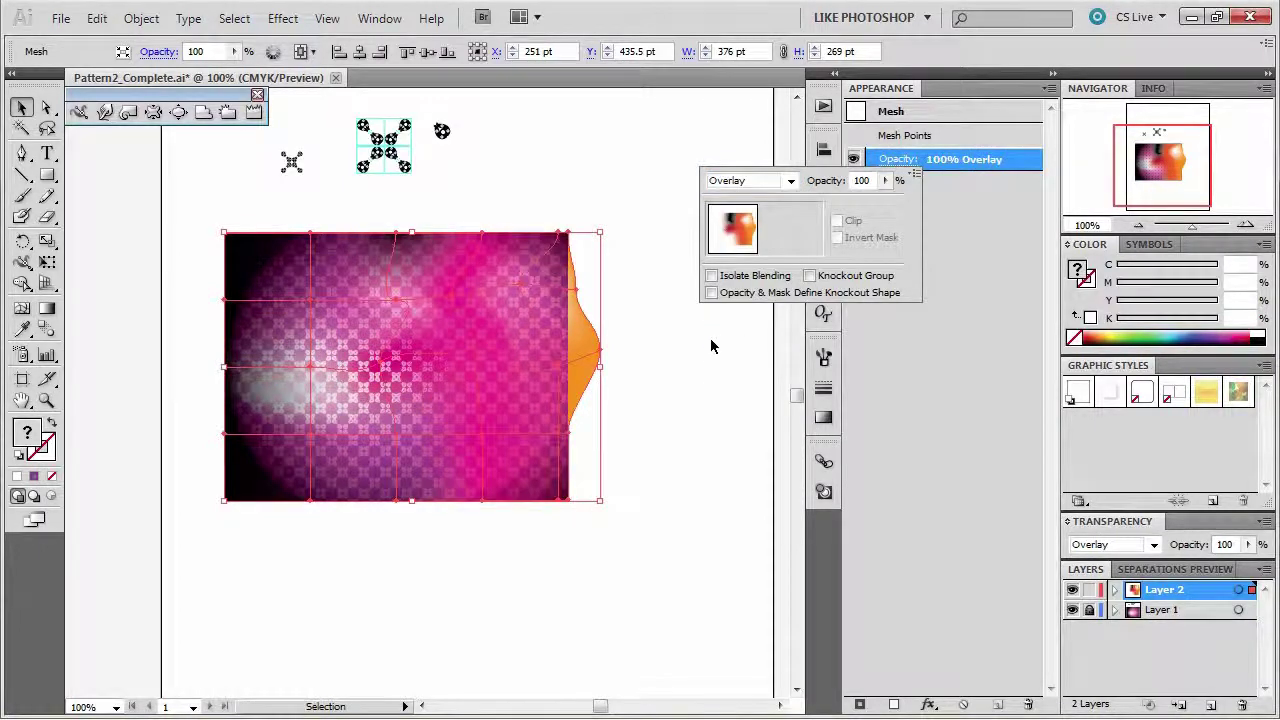
pyautogui.click(789, 182)
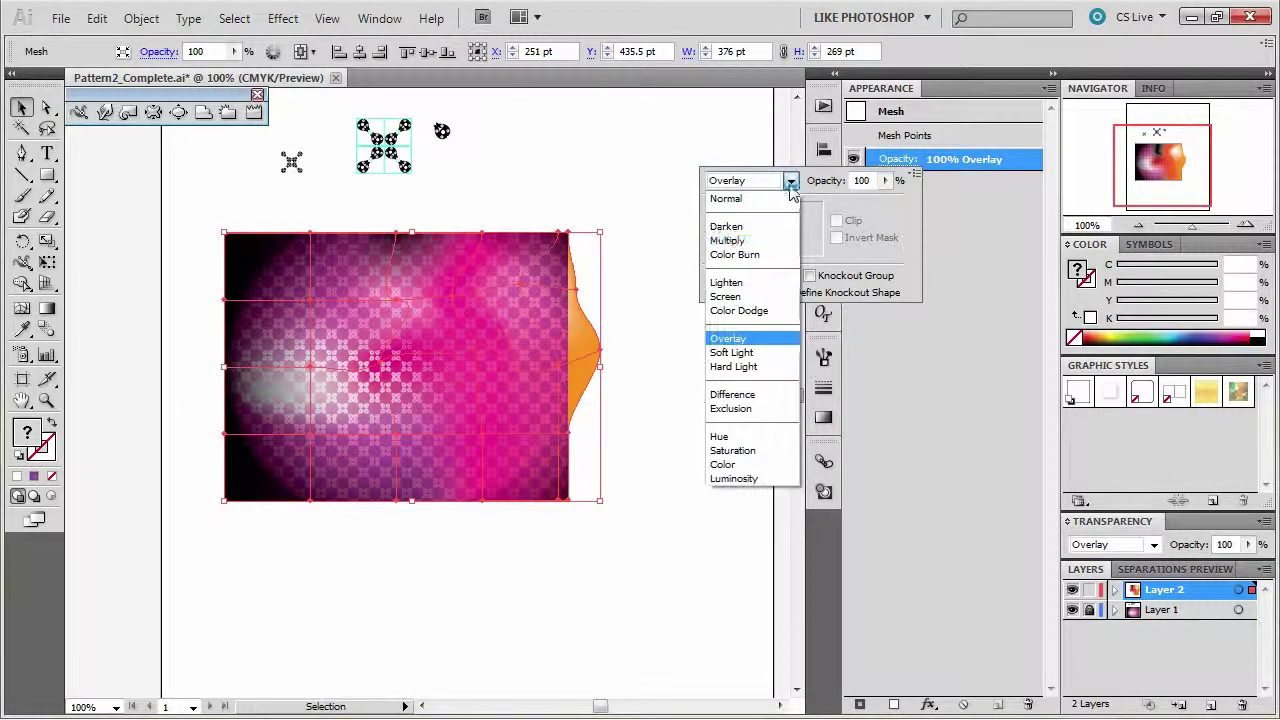
pyautogui.click(760, 284)
pyautogui.click(578, 348)
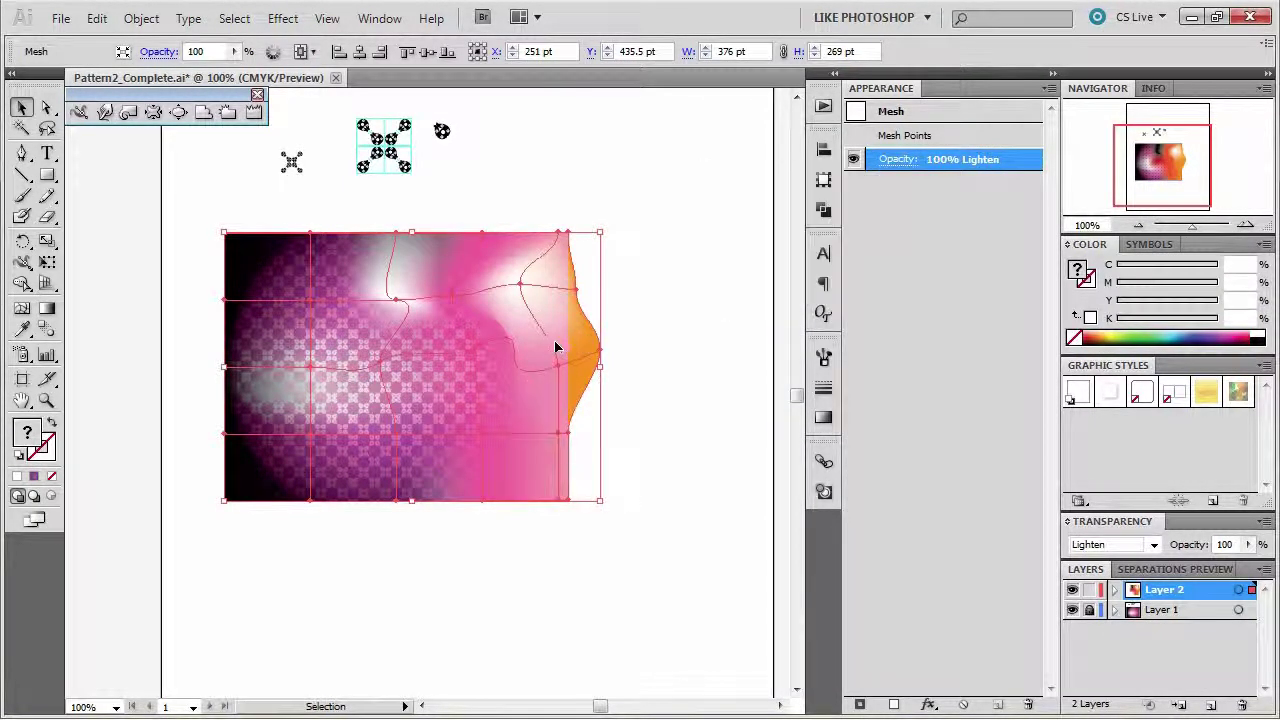
pyautogui.moveTo(555, 338)
pyautogui.mouseDown()
pyautogui.moveTo(471, 337)
pyautogui.moveTo(586, 296)
pyautogui.moveTo(576, 340)
pyautogui.mouseUp()
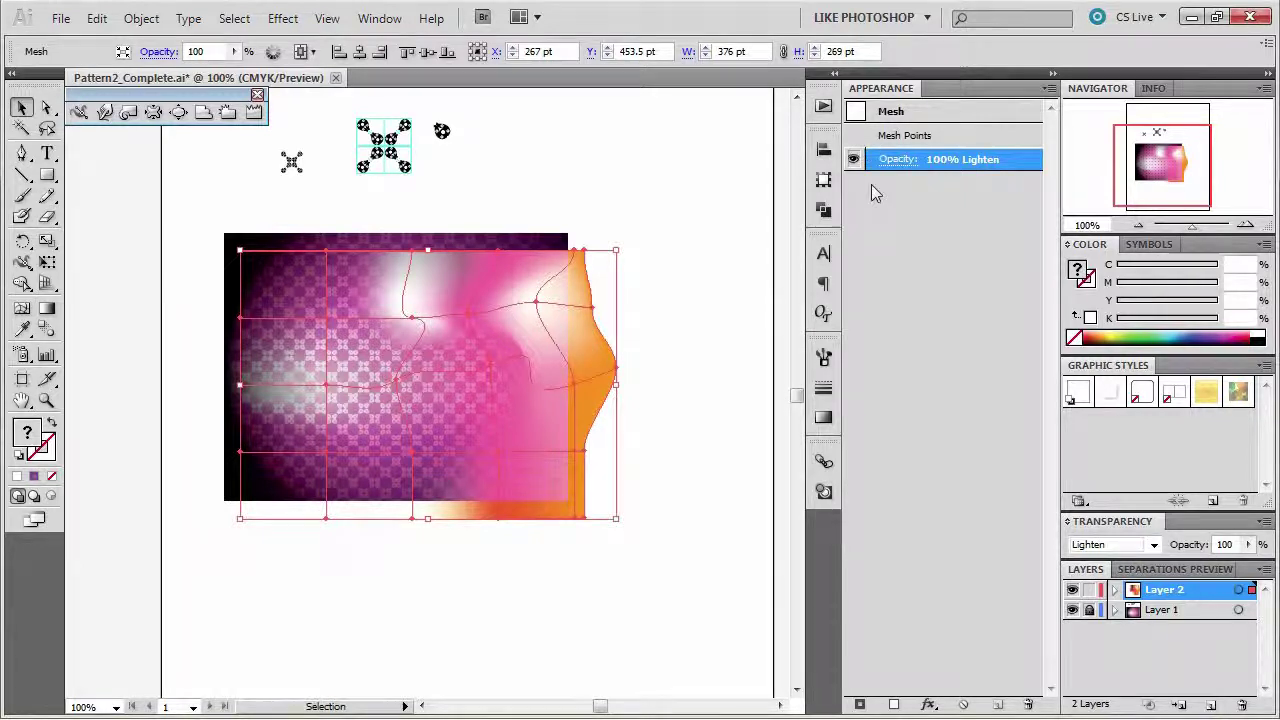
# Switch the mesh to Color Burn blending and realign it over the pattern rectangle.
pyautogui.click(897, 159)
pyautogui.click(790, 181)
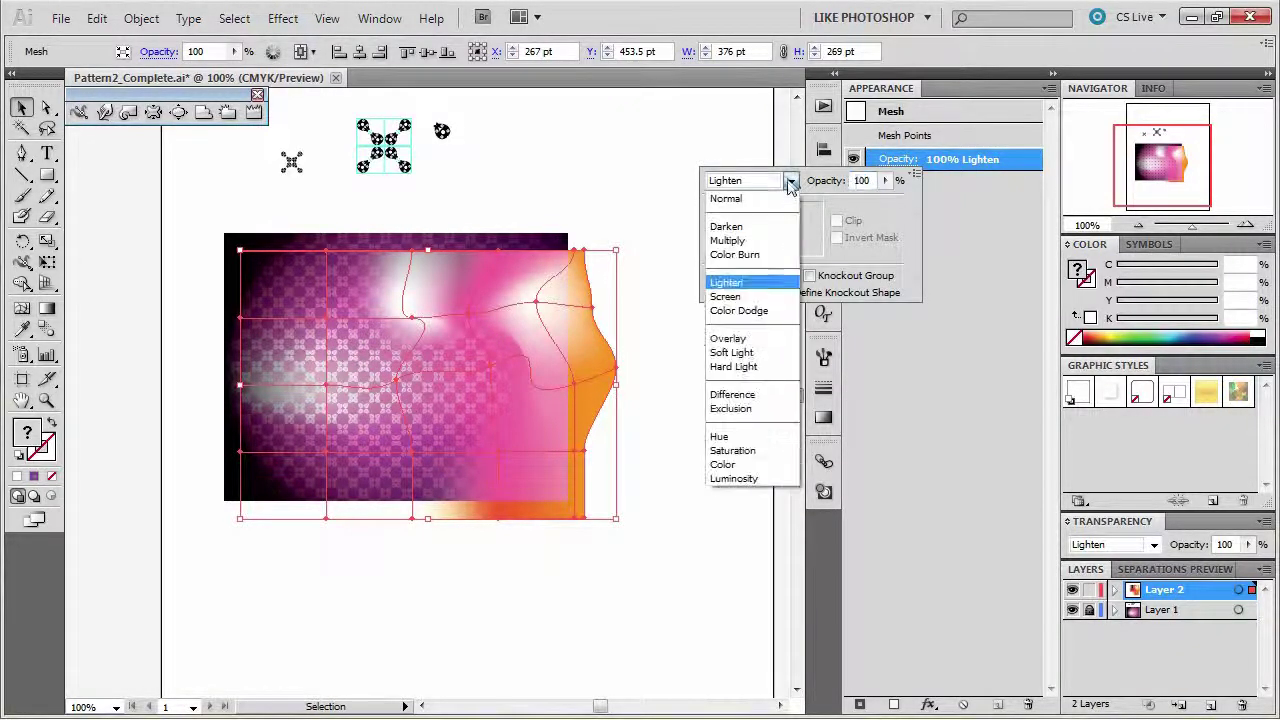
pyautogui.click(765, 252)
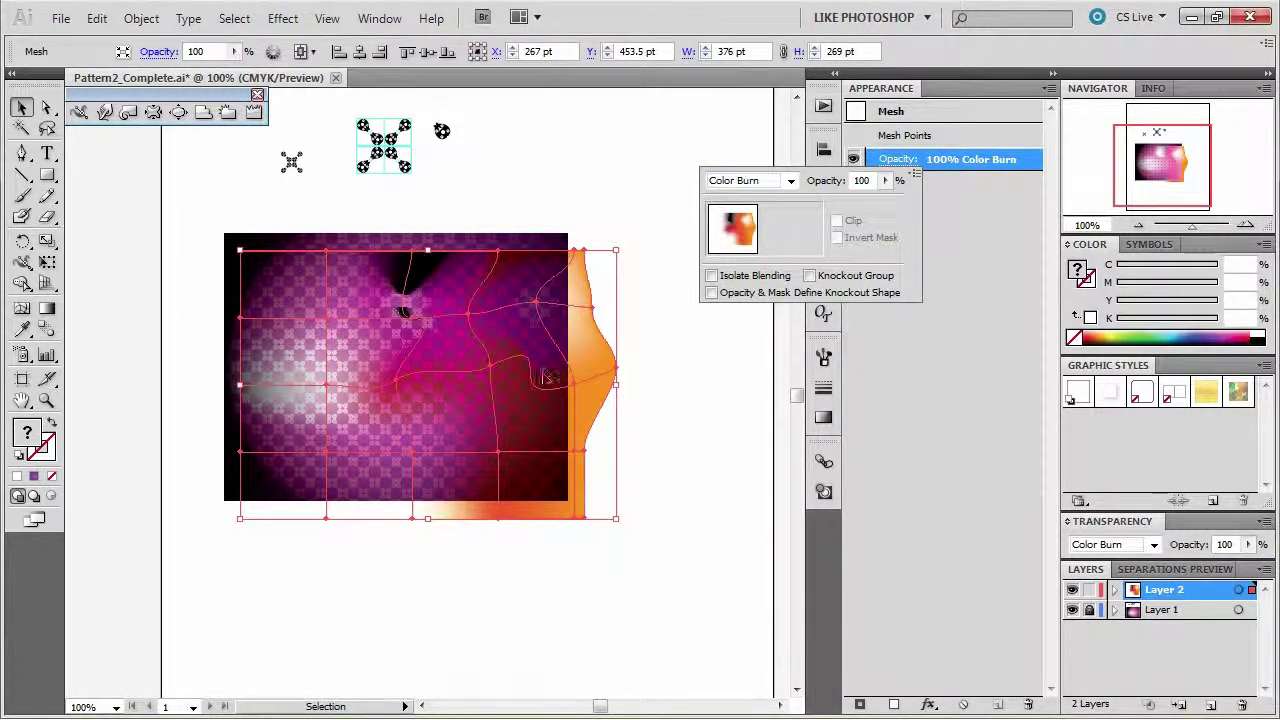
pyautogui.click(522, 364)
pyautogui.moveTo(518, 362)
pyautogui.mouseDown()
pyautogui.moveTo(503, 331)
pyautogui.moveTo(501, 349)
pyautogui.mouseUp()
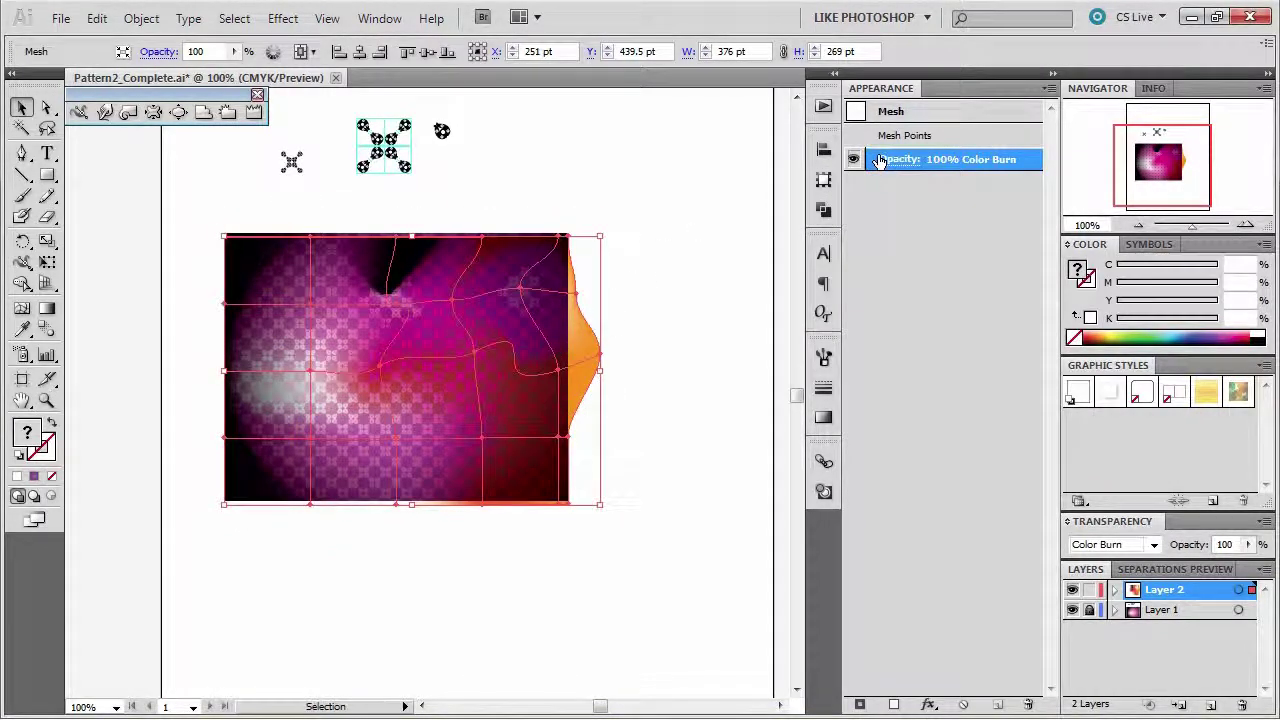
pyautogui.click(642, 264)
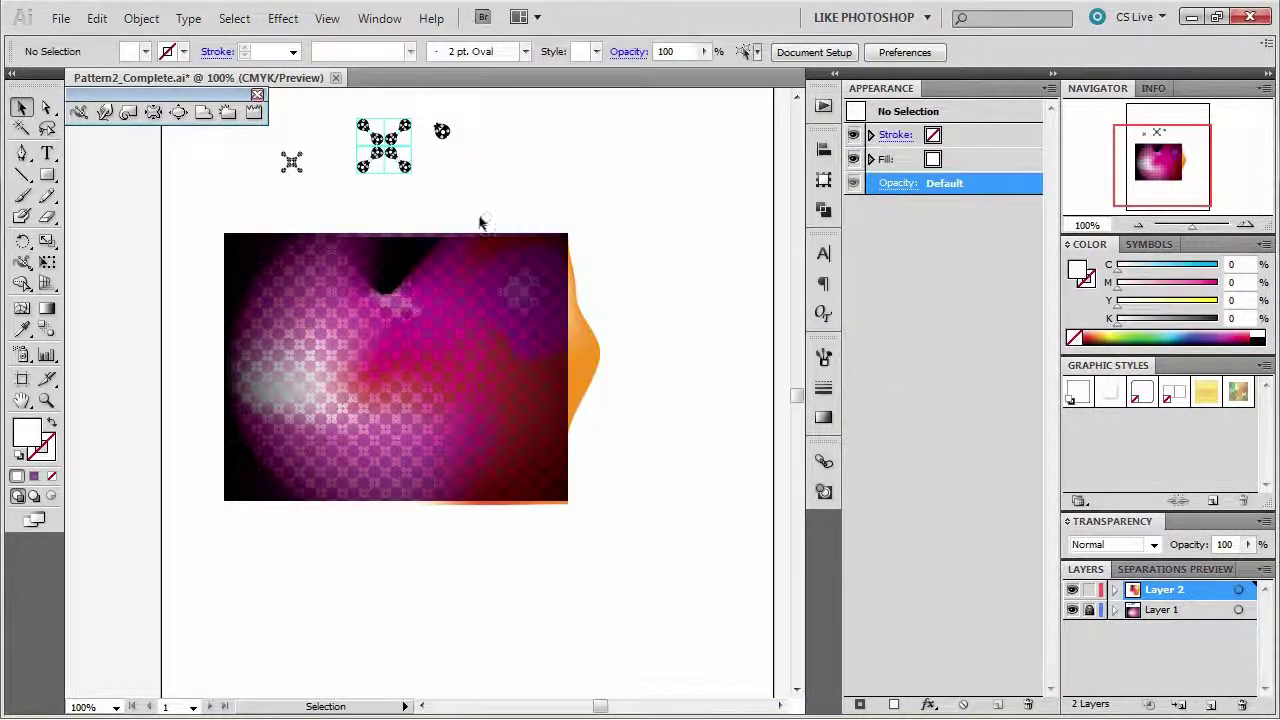